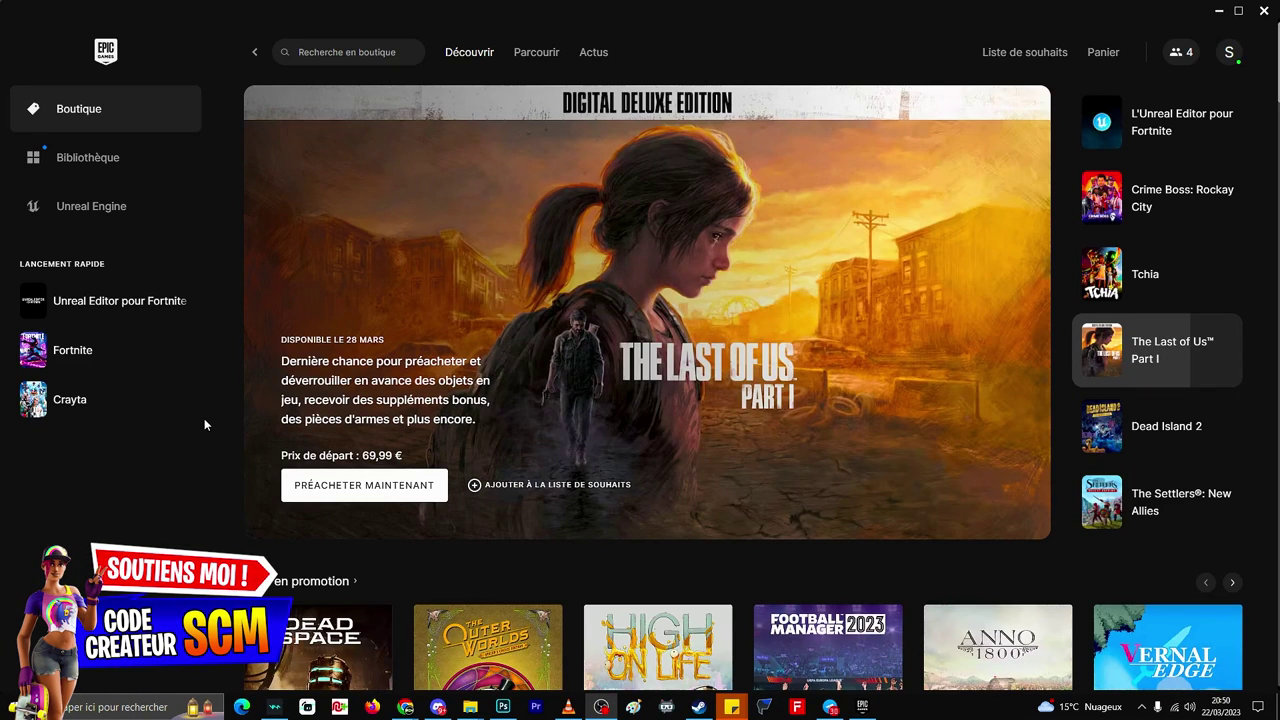
Find Unreal Editor pour Fortnite through a 'fortnite' store search and its add-ons, then launch it
{"action": "mouse_move", "coordinate": [133, 285]}
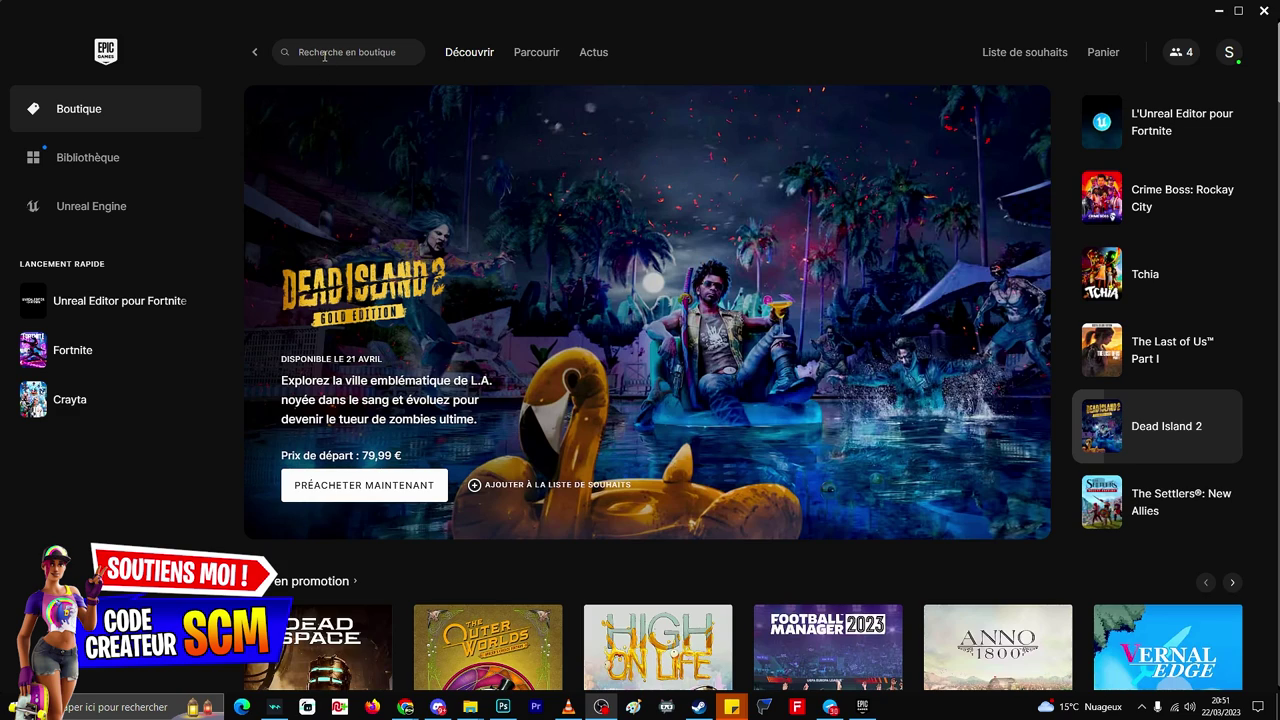
{"action": "left_click", "coordinate": [324, 55]}
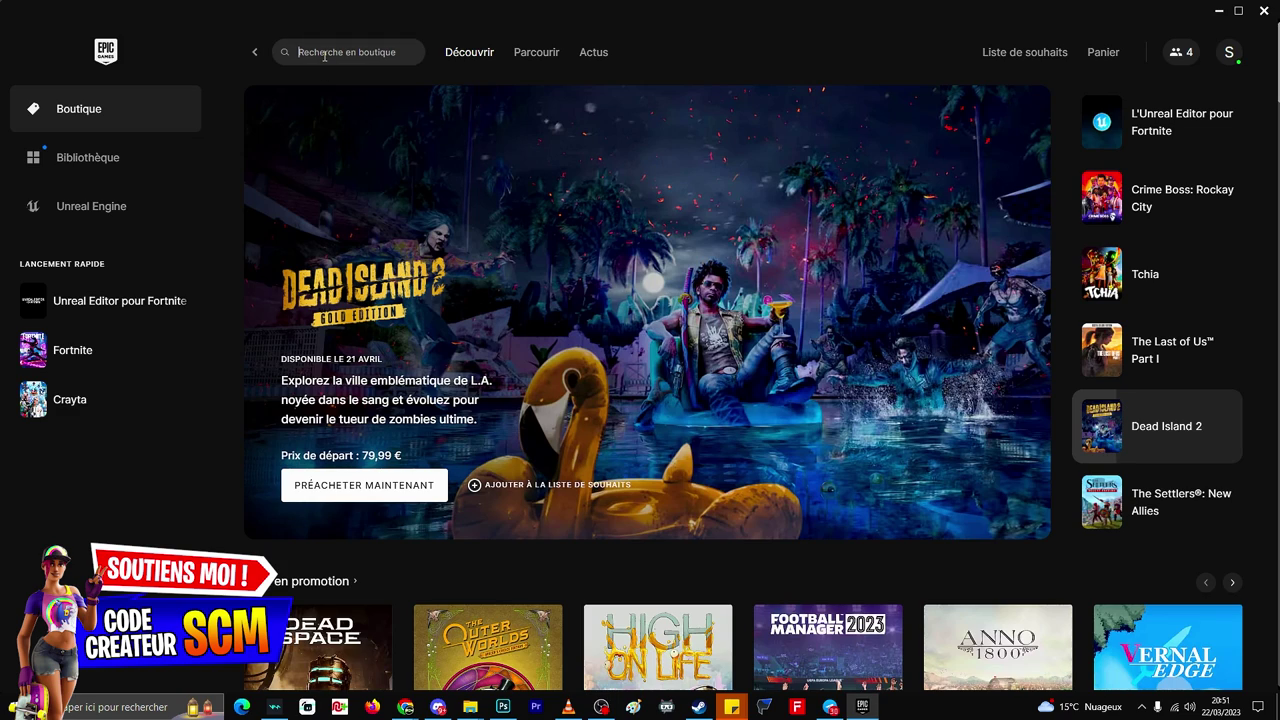
{"action": "type", "text": "fortnite"}
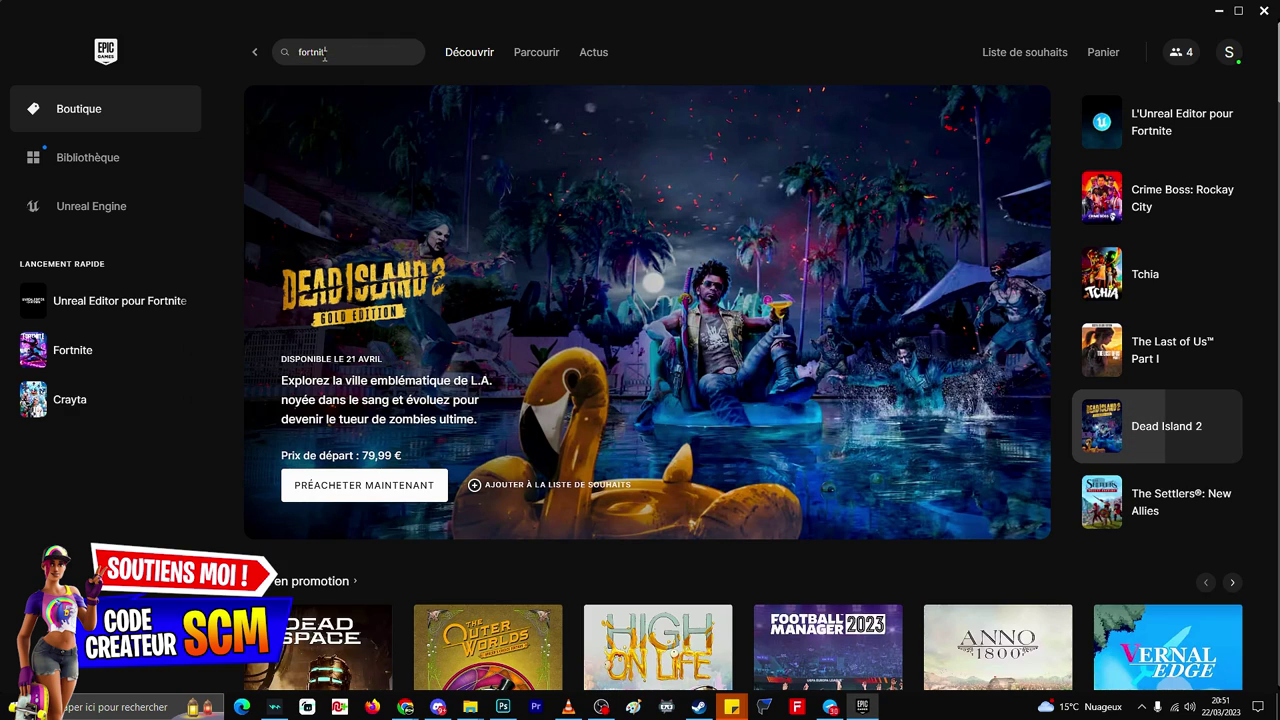
{"action": "key", "text": "Return"}
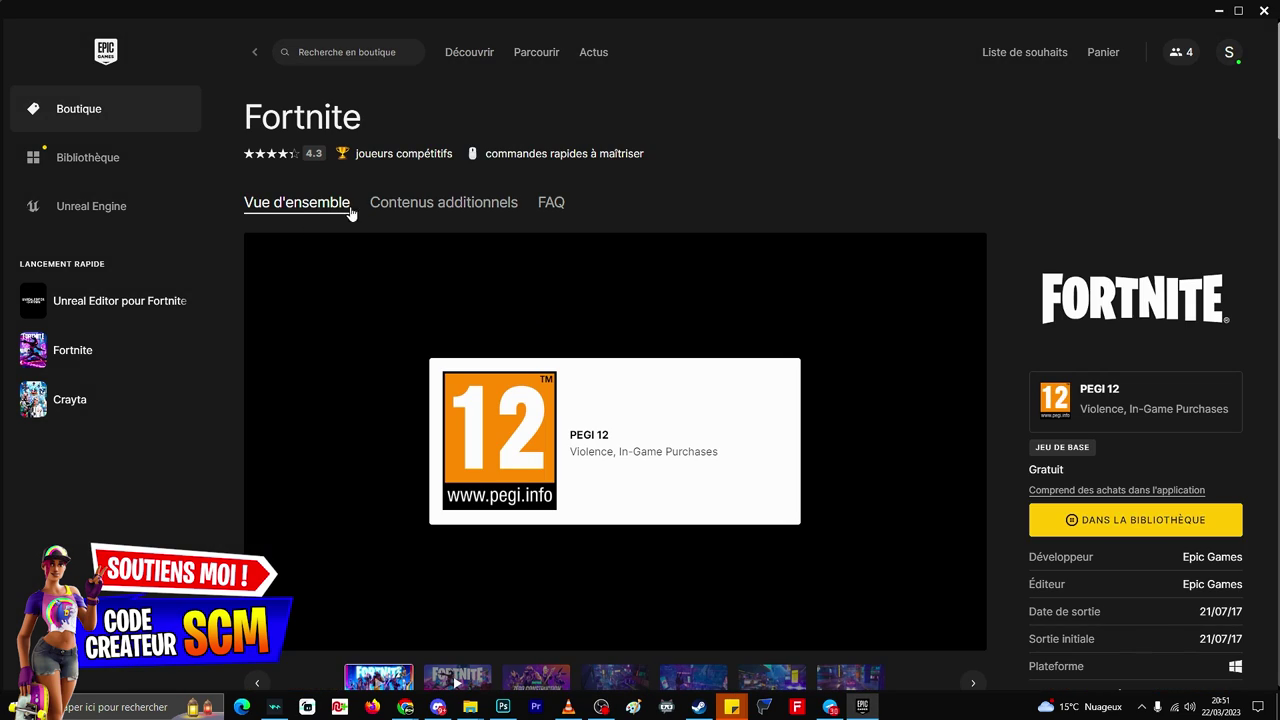
{"action": "left_click", "coordinate": [422, 206]}
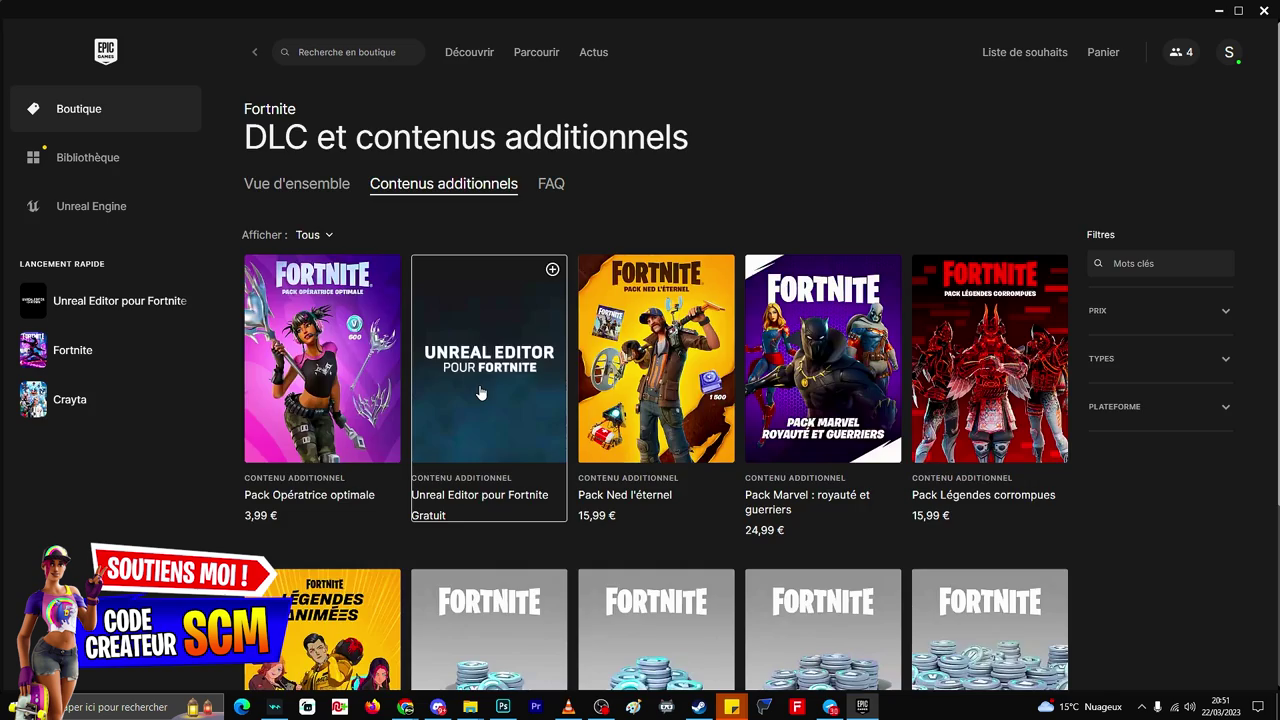
{"action": "left_click", "coordinate": [480, 393]}
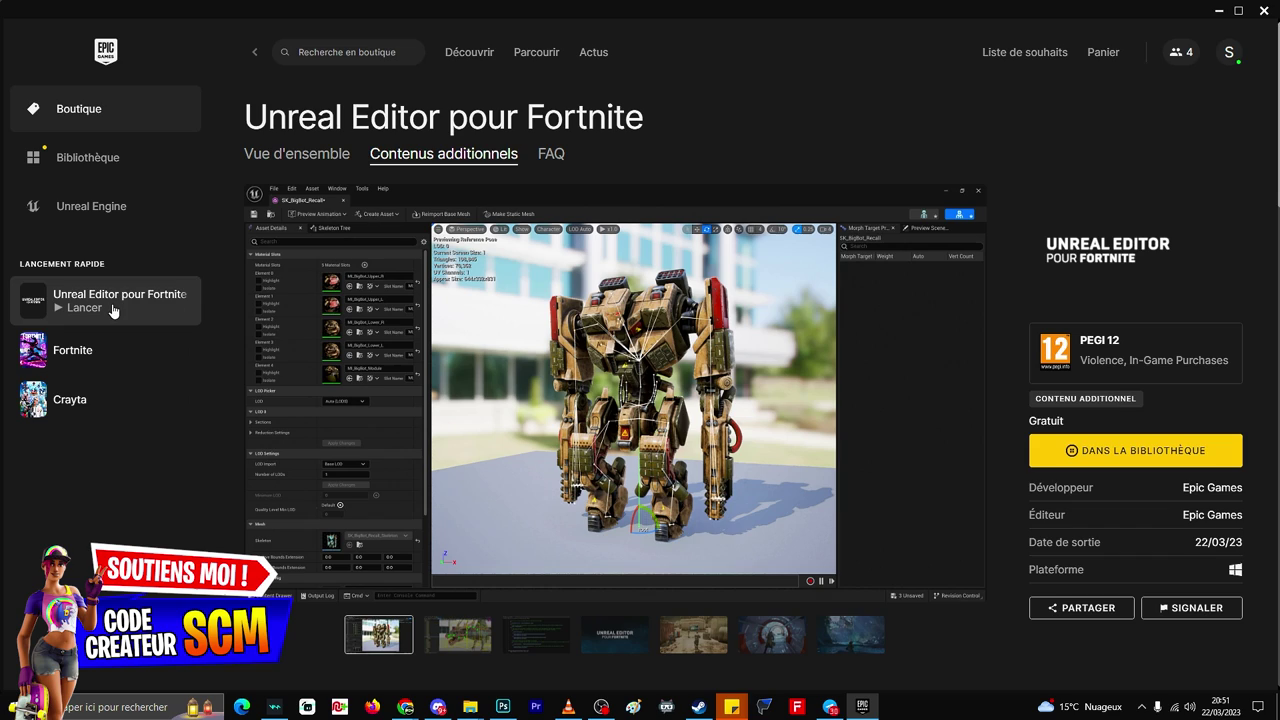
{"action": "left_click", "coordinate": [114, 311]}
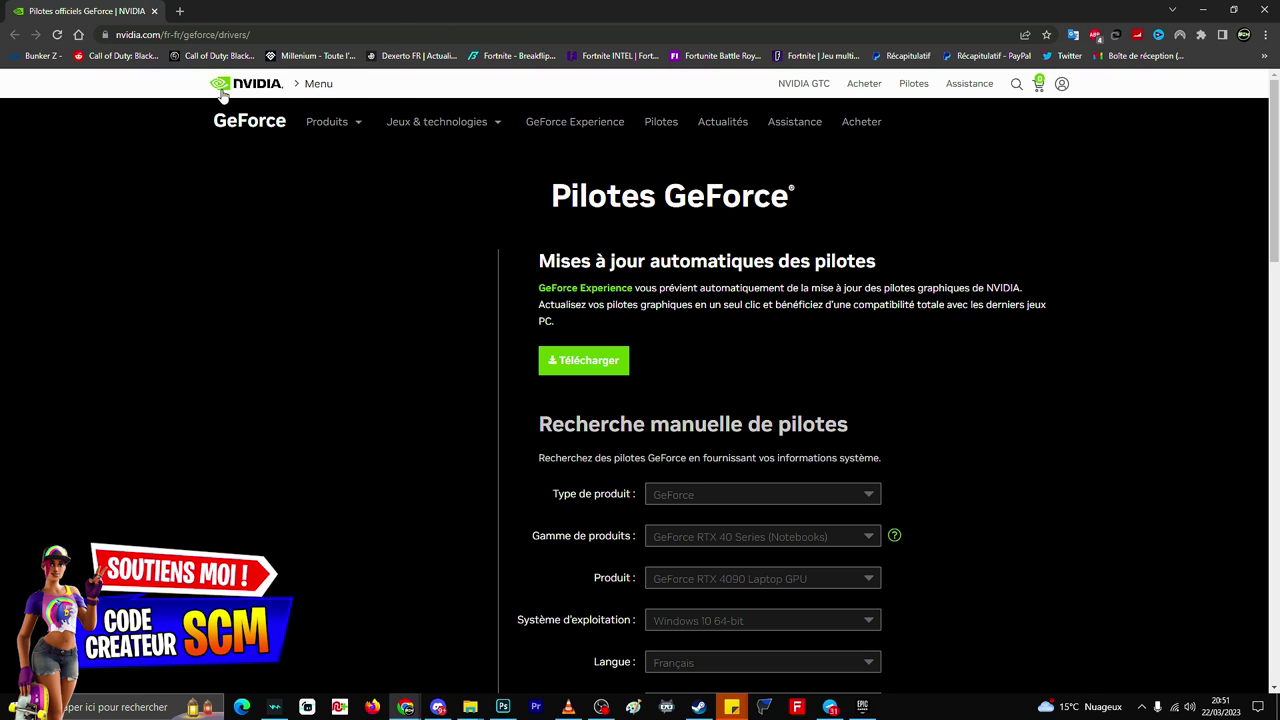
Scroll to the manual driver search and open the product-type help beside Gamme de produits
{"action": "scroll", "coordinate": [671, 222], "scroll_direction": "down", "scroll_amount": 2}
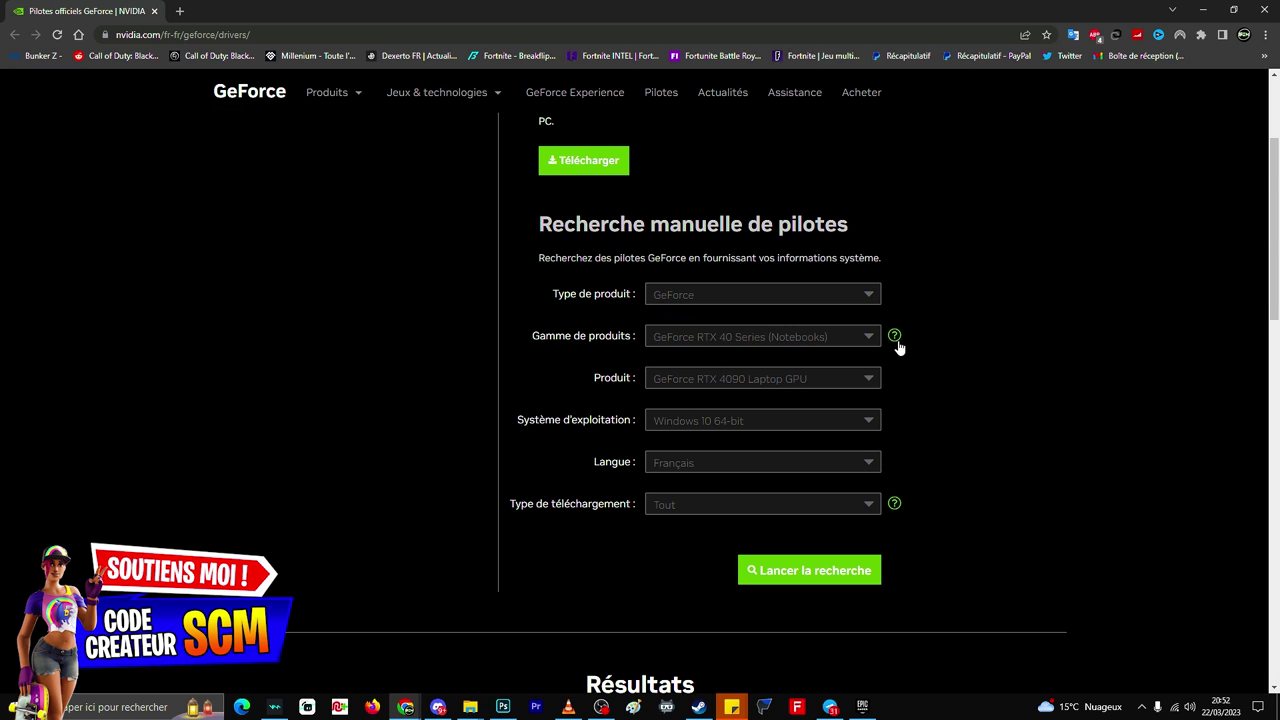
{"action": "left_click", "coordinate": [894, 336]}
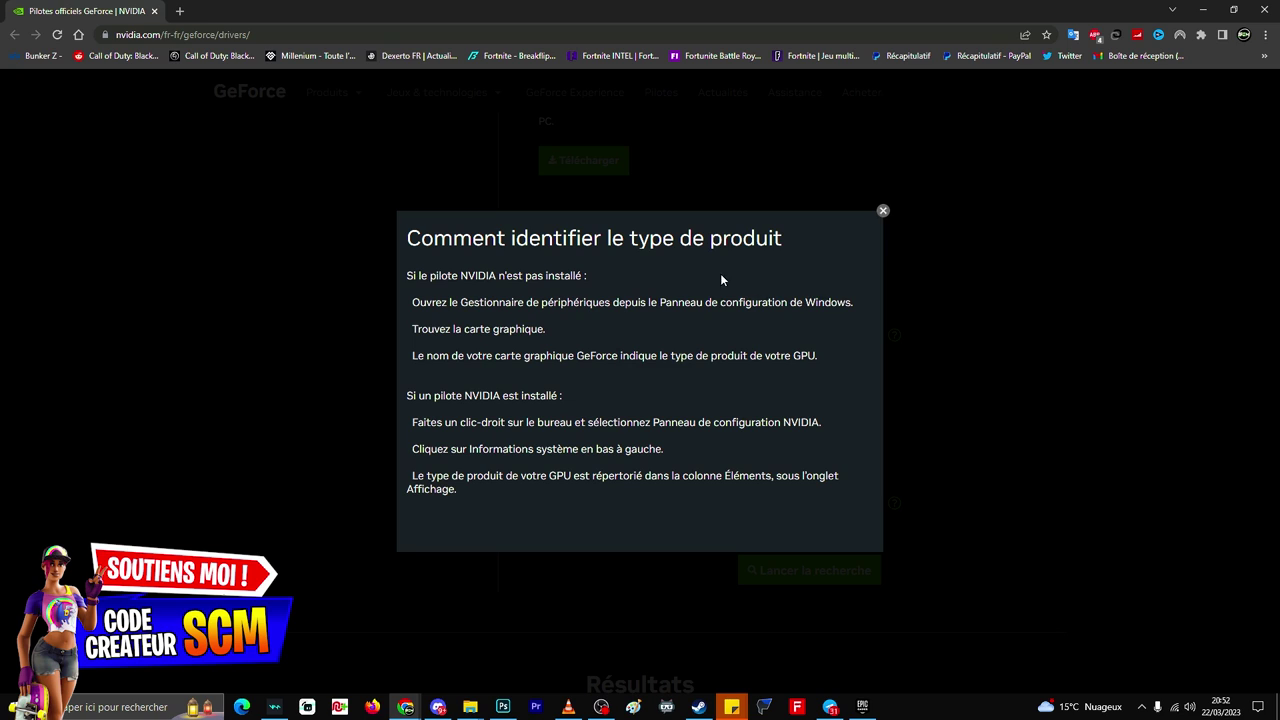
Find Gestionnaire de périphériques in Windows search and open it
{"action": "left_click", "coordinate": [111, 698]}
{"action": "type", "text": "ge"}
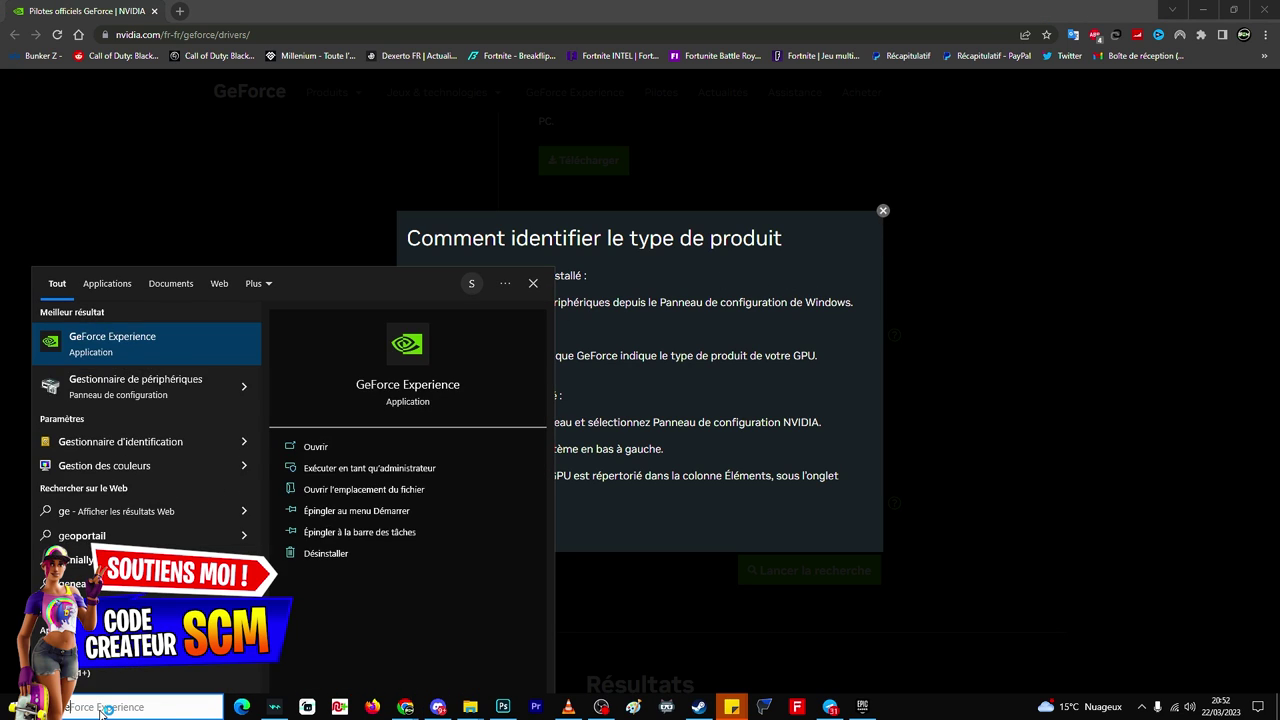
{"action": "type", "text": "stii"}
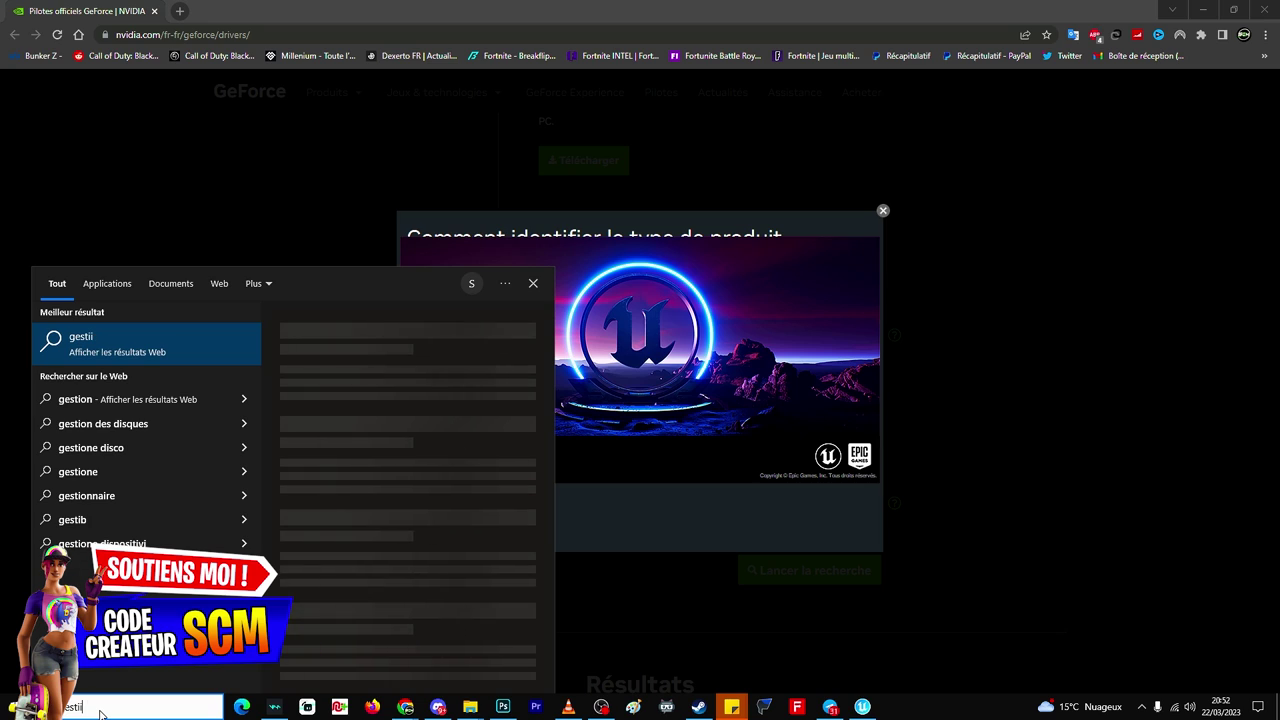
{"action": "key", "text": "BackSpace"}
{"action": "type", "text": "onnaire de périphériques"}
{"action": "left_click", "coordinate": [129, 344]}
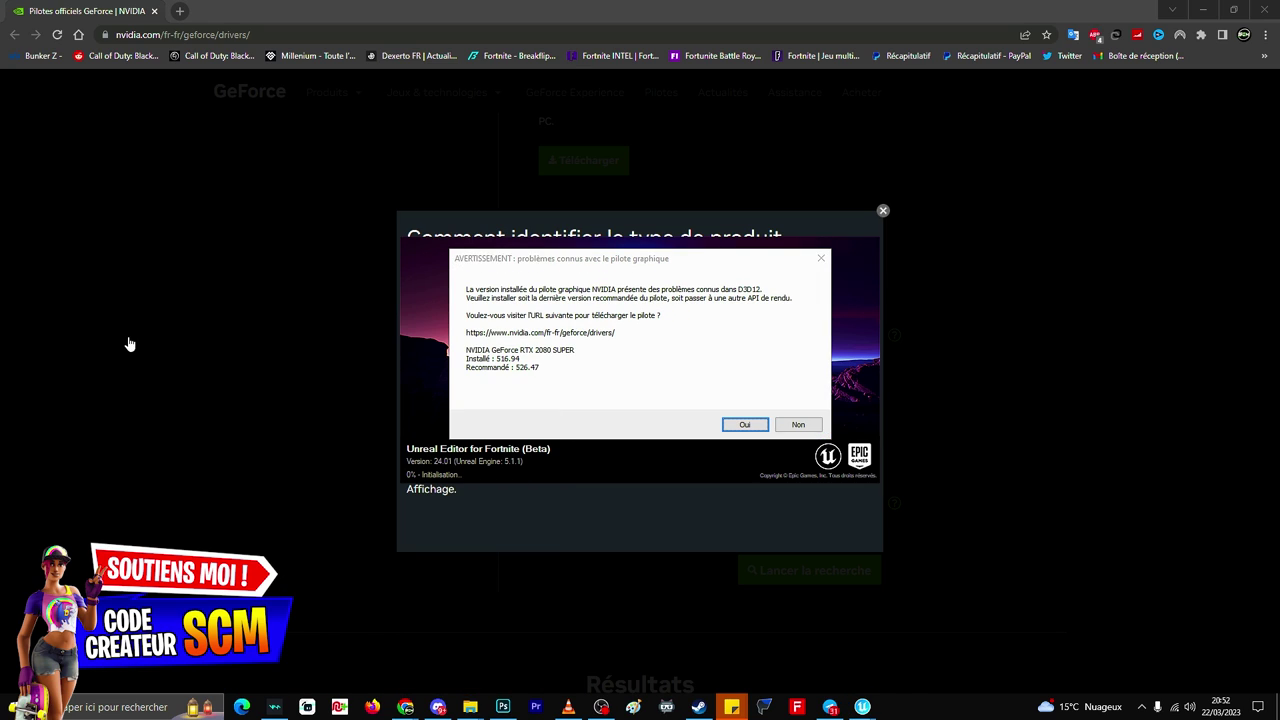
Decline the driver warning, identify the NVIDIA GeForce RTX 2080 SUPER under Cartes graphiques, and close the window
{"action": "left_click", "coordinate": [605, 265]}
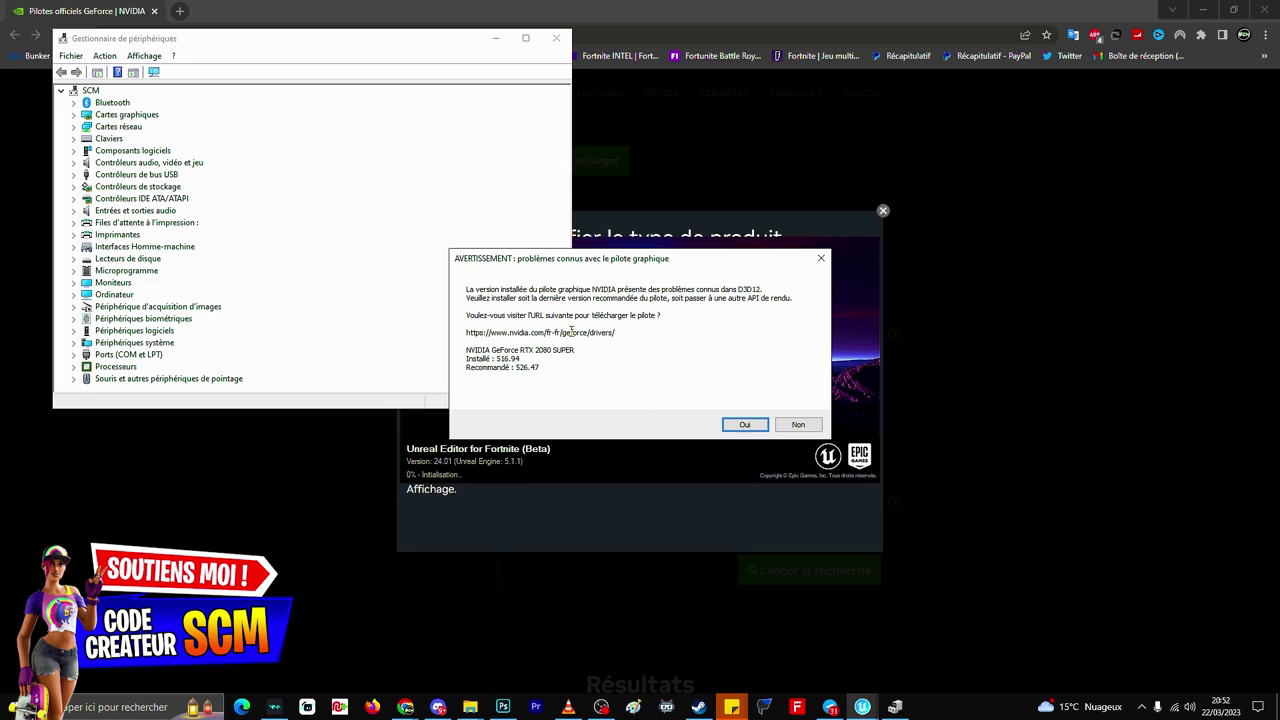
{"action": "left_click", "coordinate": [794, 424]}
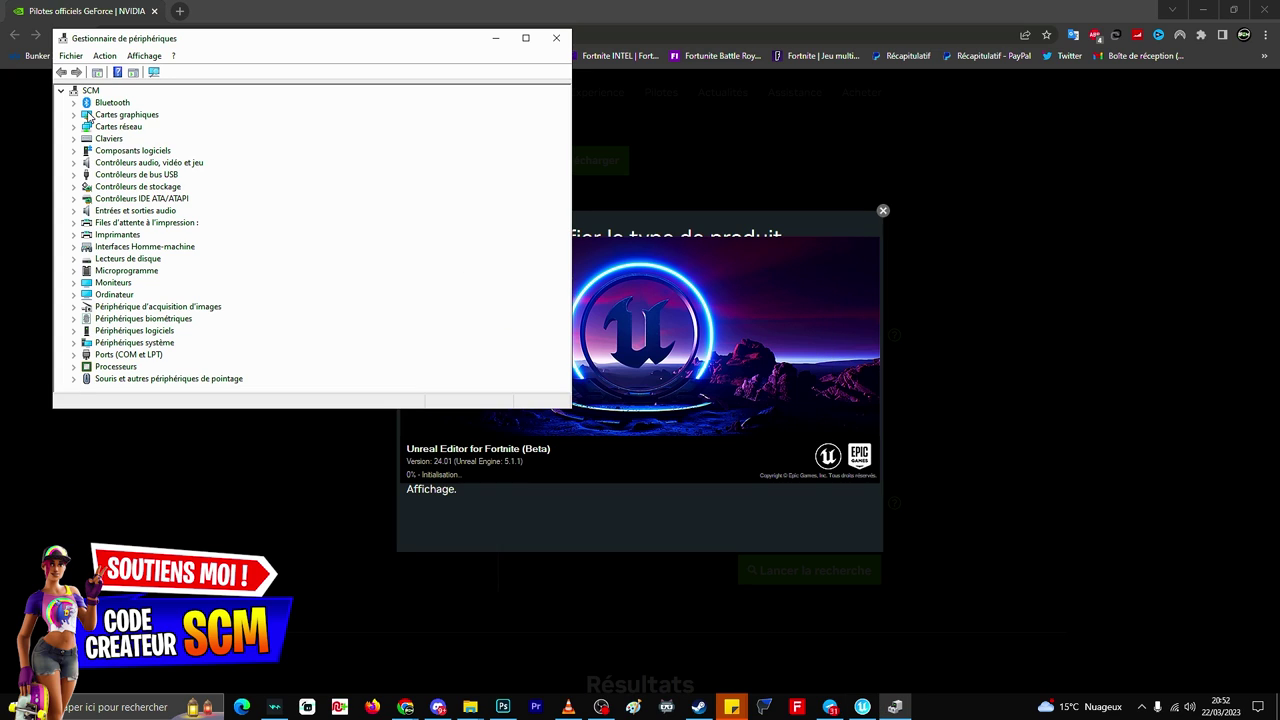
{"action": "double_click", "coordinate": [124, 116]}
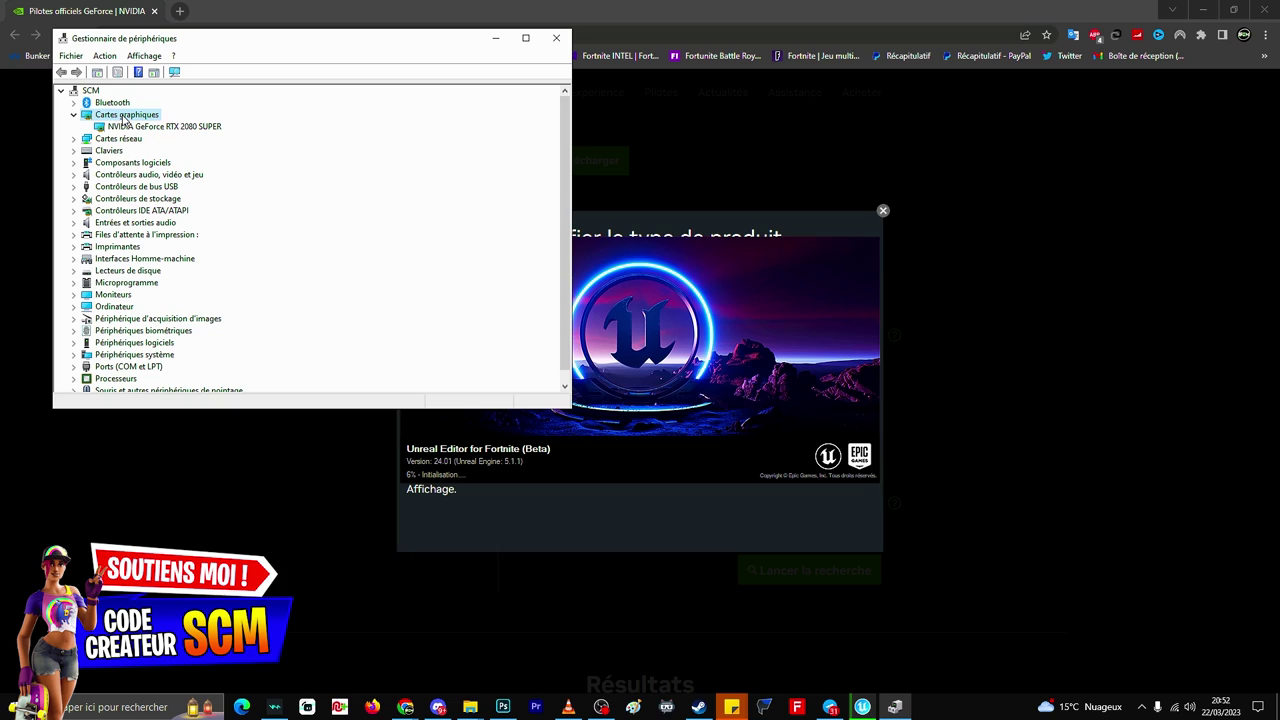
{"action": "left_click", "coordinate": [135, 127]}
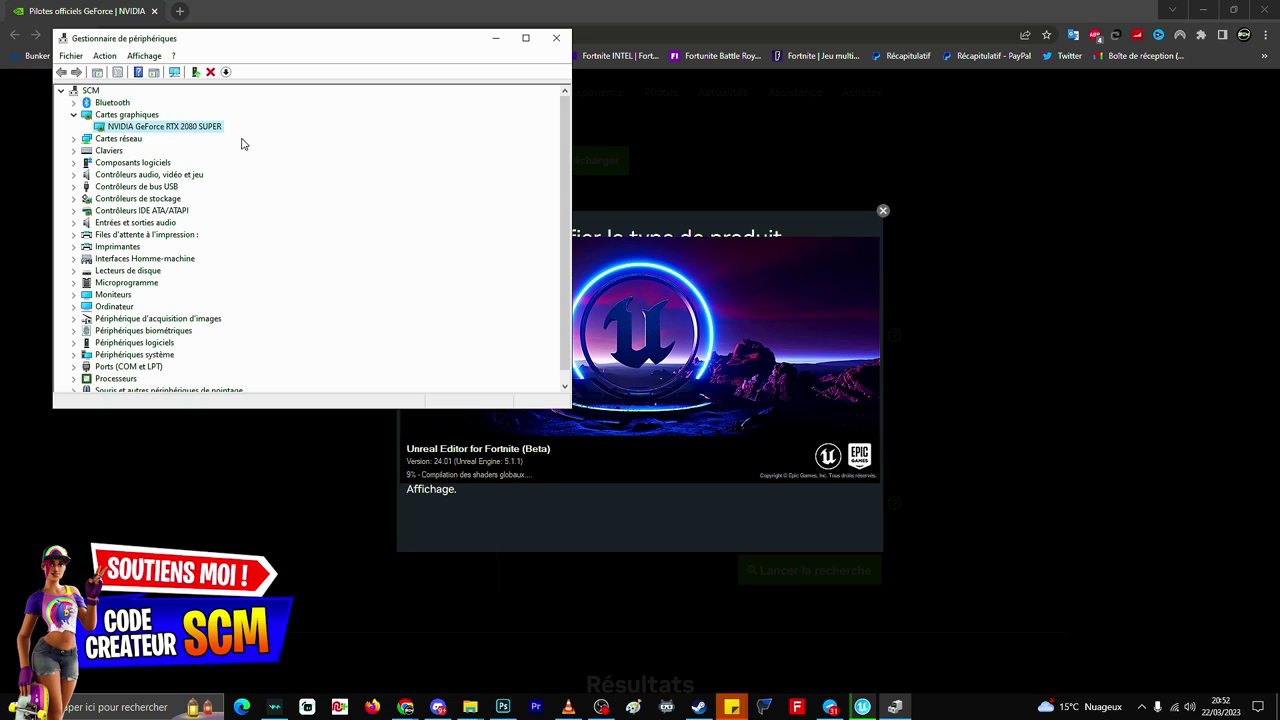
{"action": "left_click", "coordinate": [560, 40]}
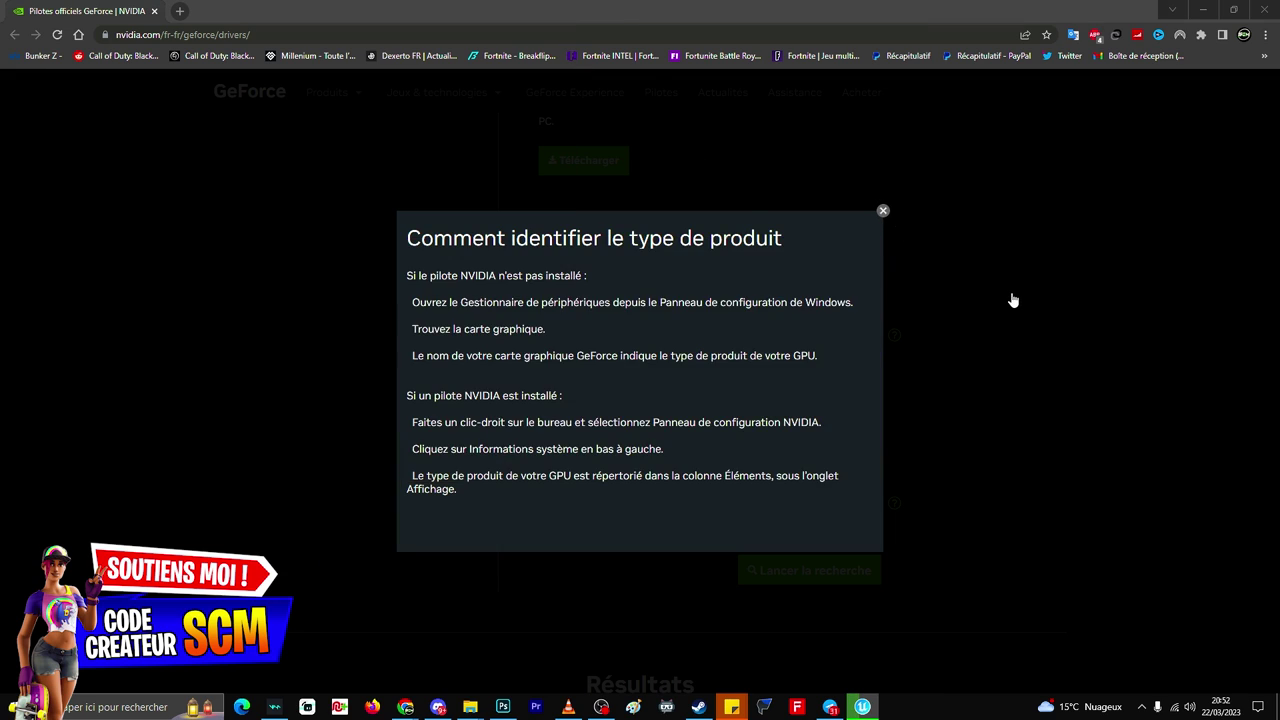
Run the NVIDIA driver search for GeForce RTX 20 Series and GeForce RTX 2080 SUPER
{"action": "left_click", "coordinate": [881, 208]}
{"action": "left_click", "coordinate": [718, 342]}
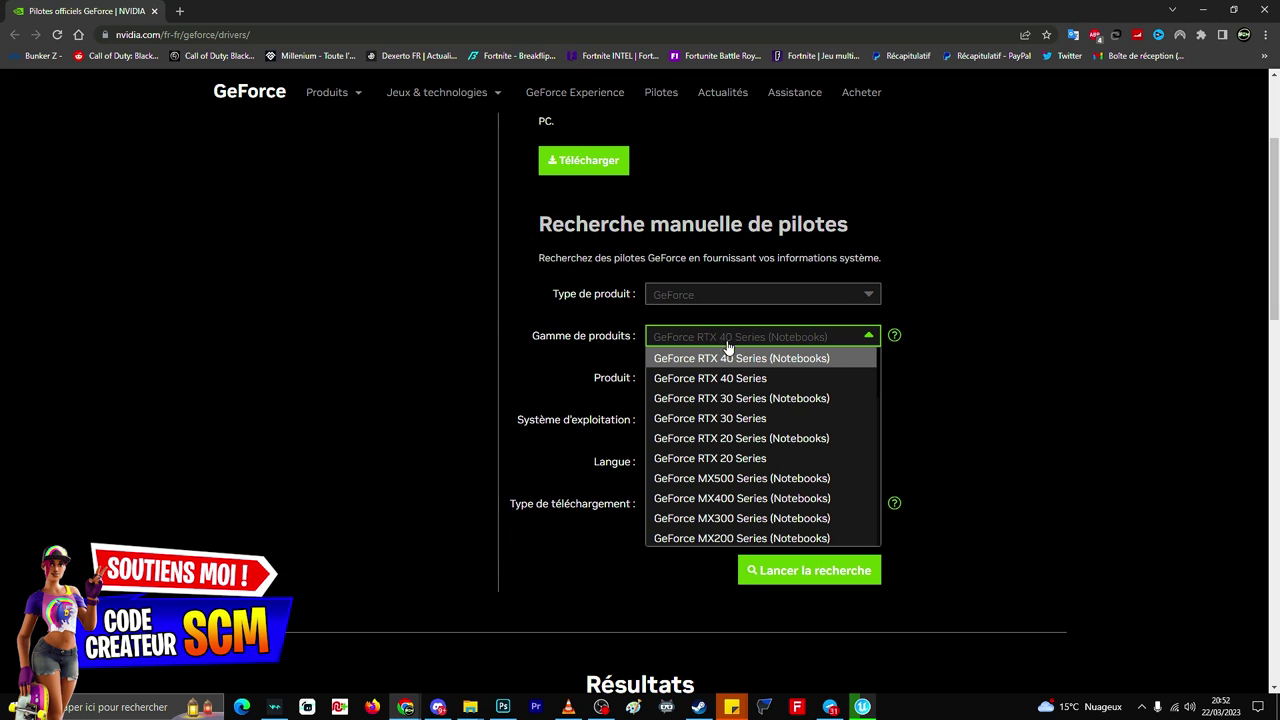
{"action": "left_click", "coordinate": [743, 462]}
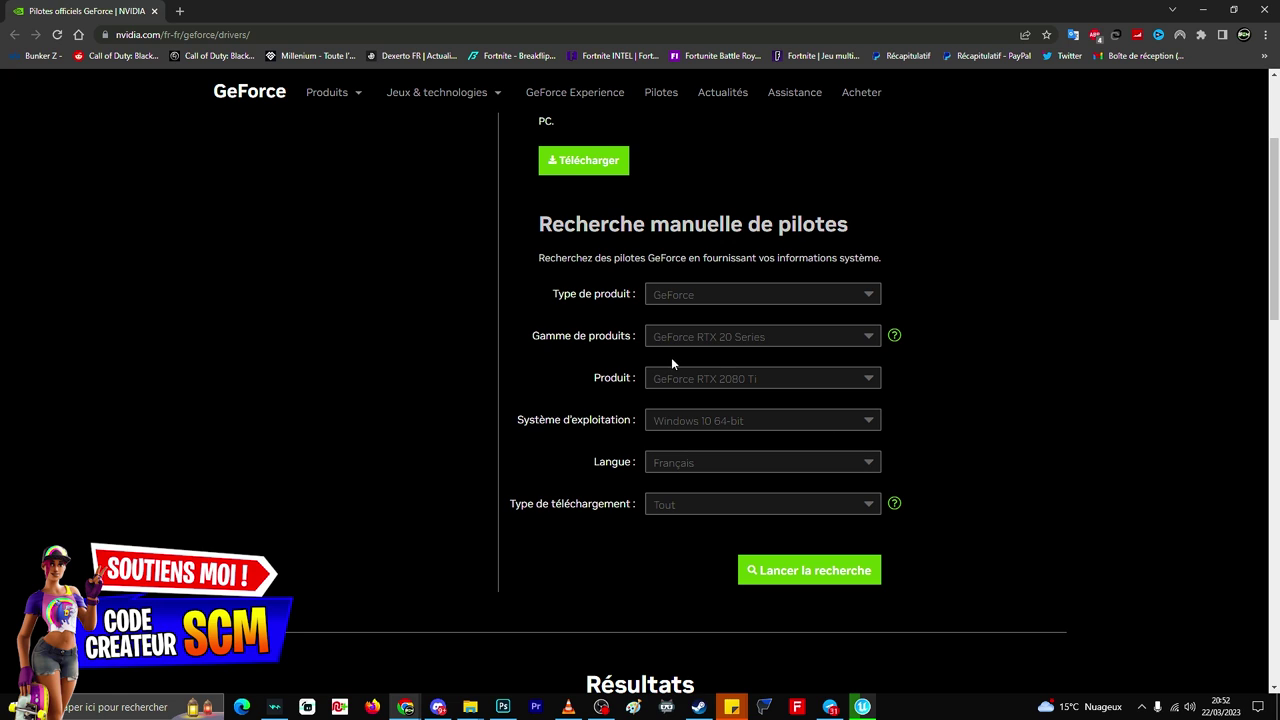
{"action": "left_click", "coordinate": [729, 379]}
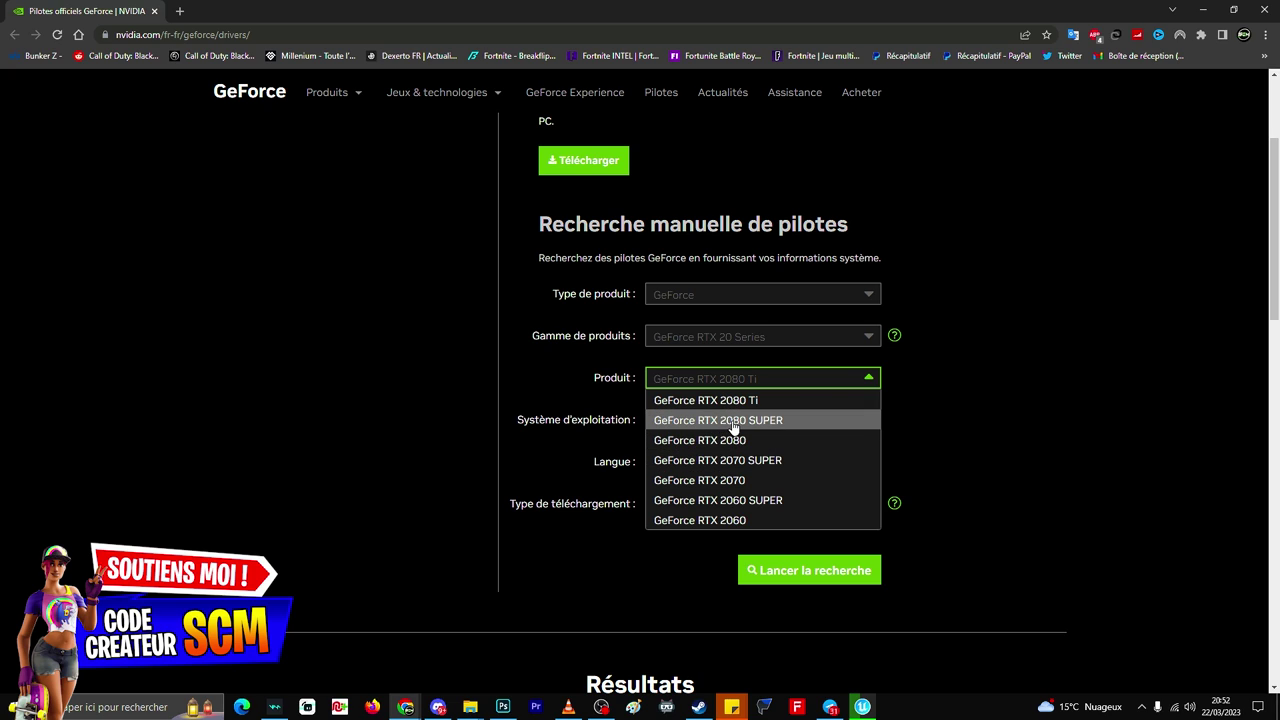
{"action": "left_click", "coordinate": [731, 422]}
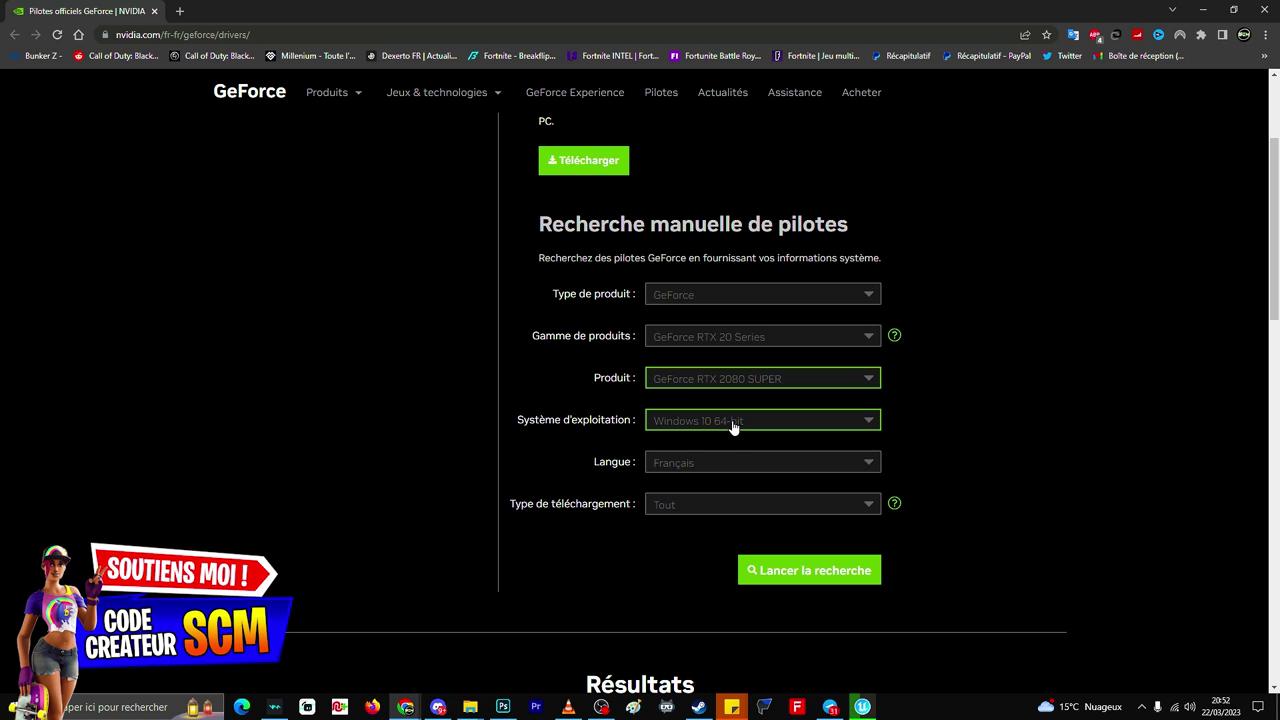
{"action": "left_click", "coordinate": [800, 570]}
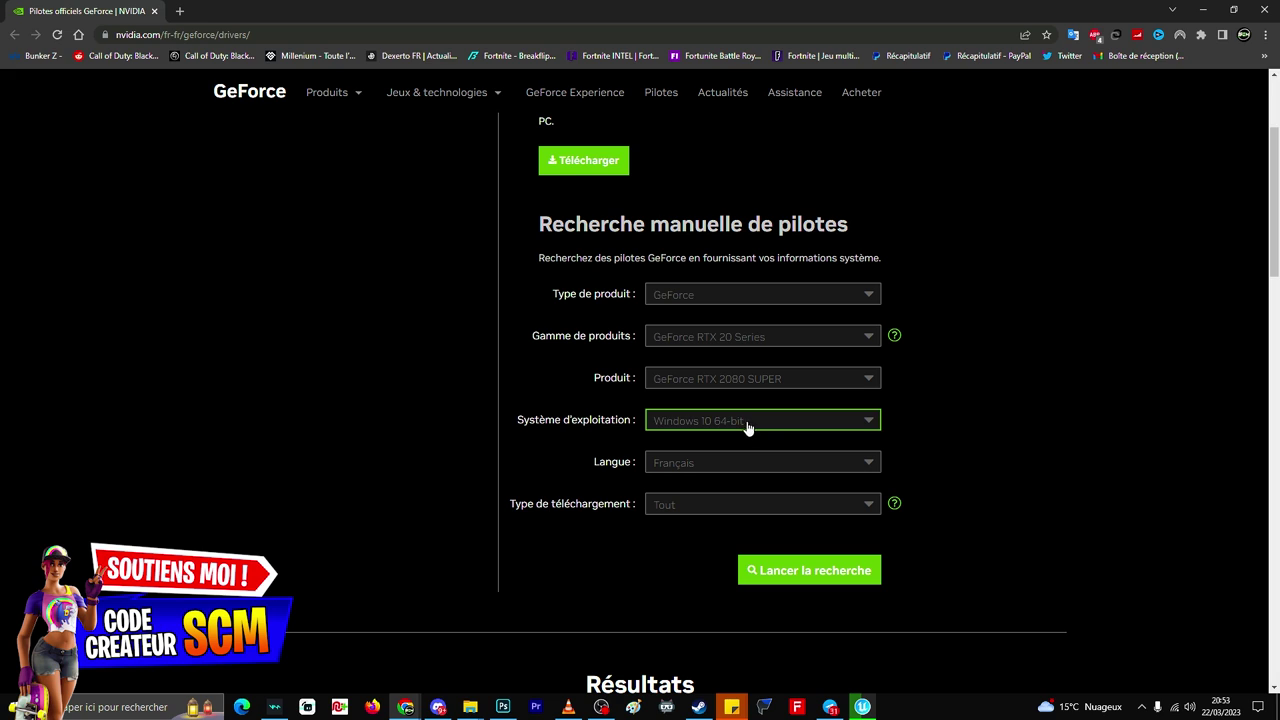
{"action": "scroll", "coordinate": [689, 471], "scroll_direction": "up", "scroll_amount": 1}
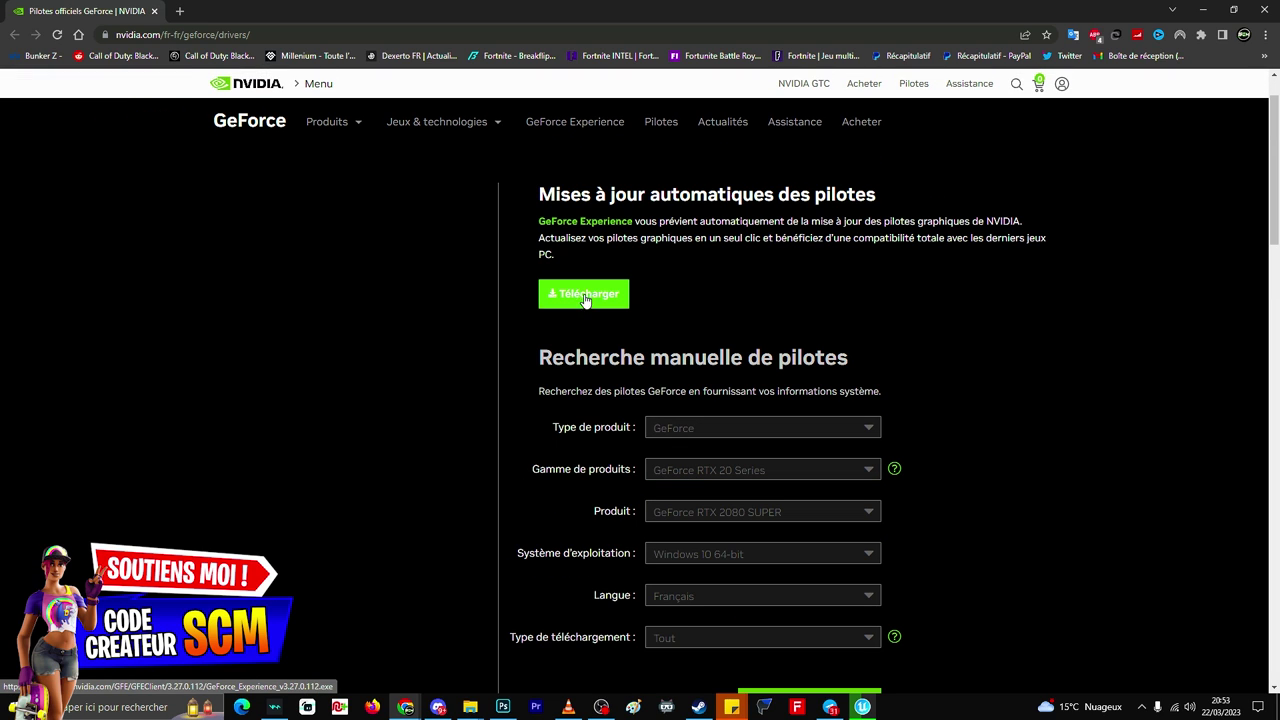
{"action": "scroll", "coordinate": [598, 362], "scroll_direction": "down", "scroll_amount": 5}
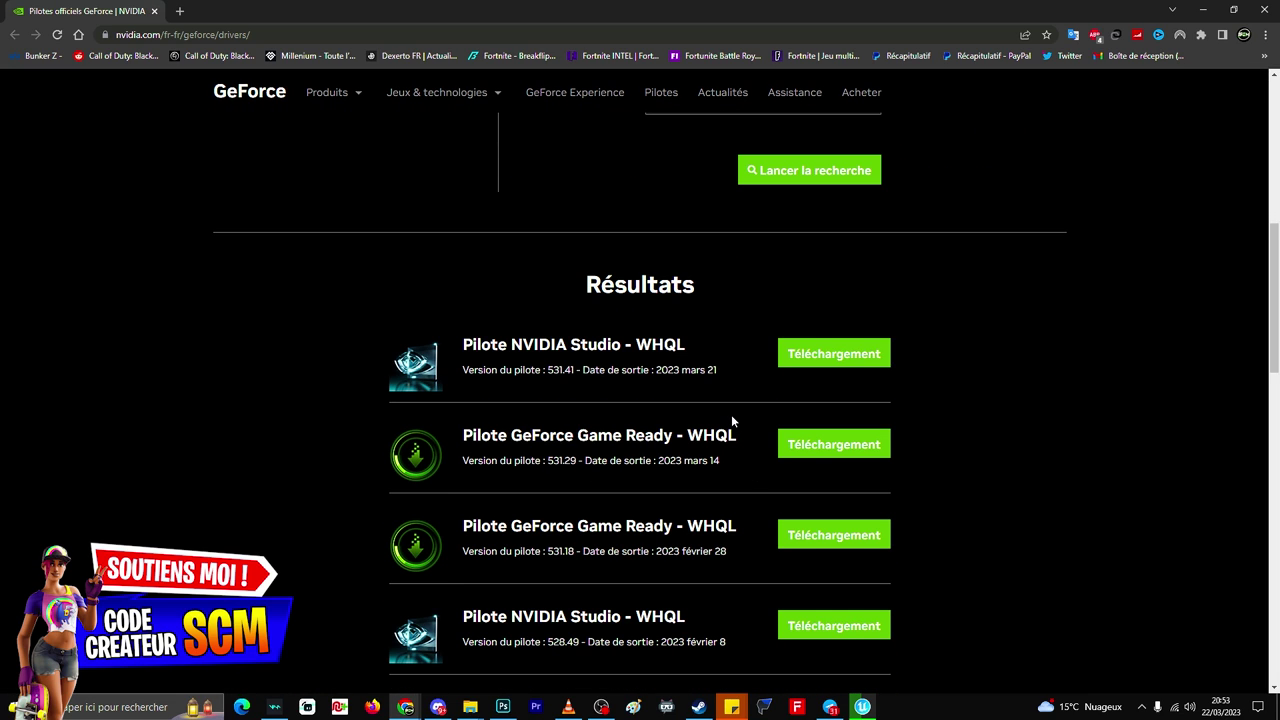
{"action": "scroll", "coordinate": [731, 414], "scroll_direction": "down", "scroll_amount": 5}
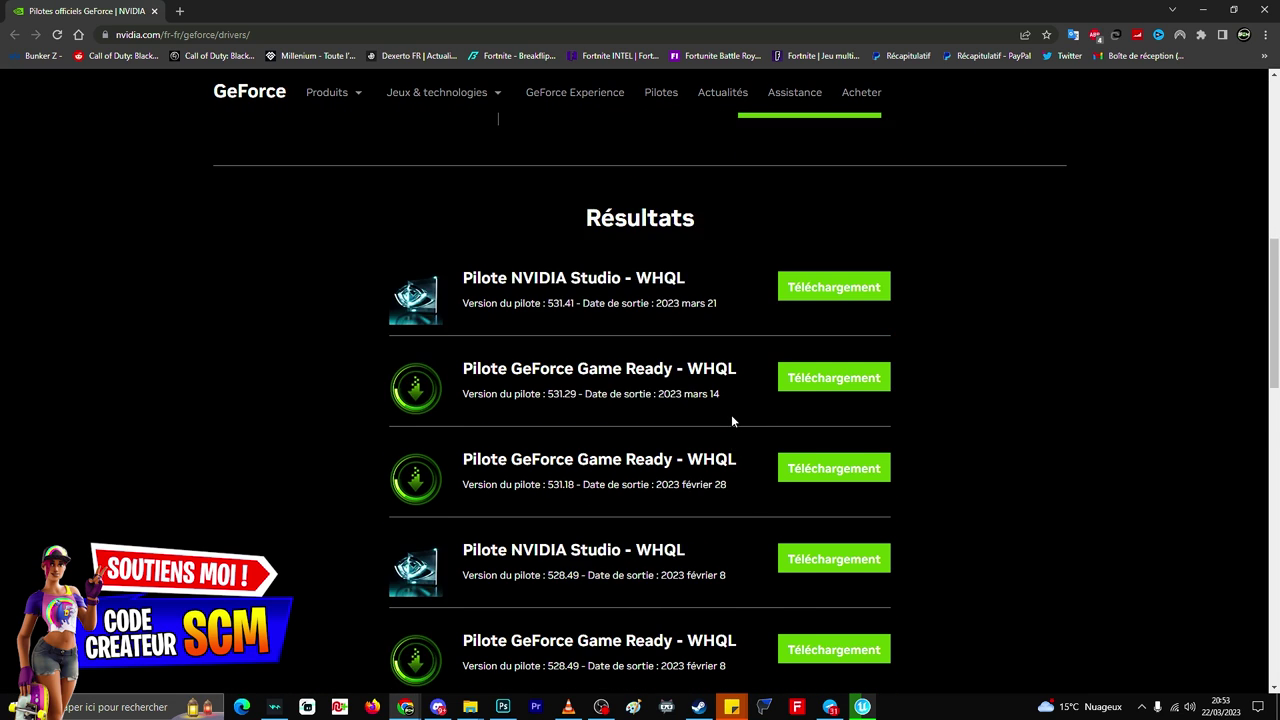
{"action": "scroll", "coordinate": [732, 412], "scroll_direction": "up", "scroll_amount": 7}
{"action": "scroll", "coordinate": [733, 410], "scroll_direction": "up", "scroll_amount": 4}
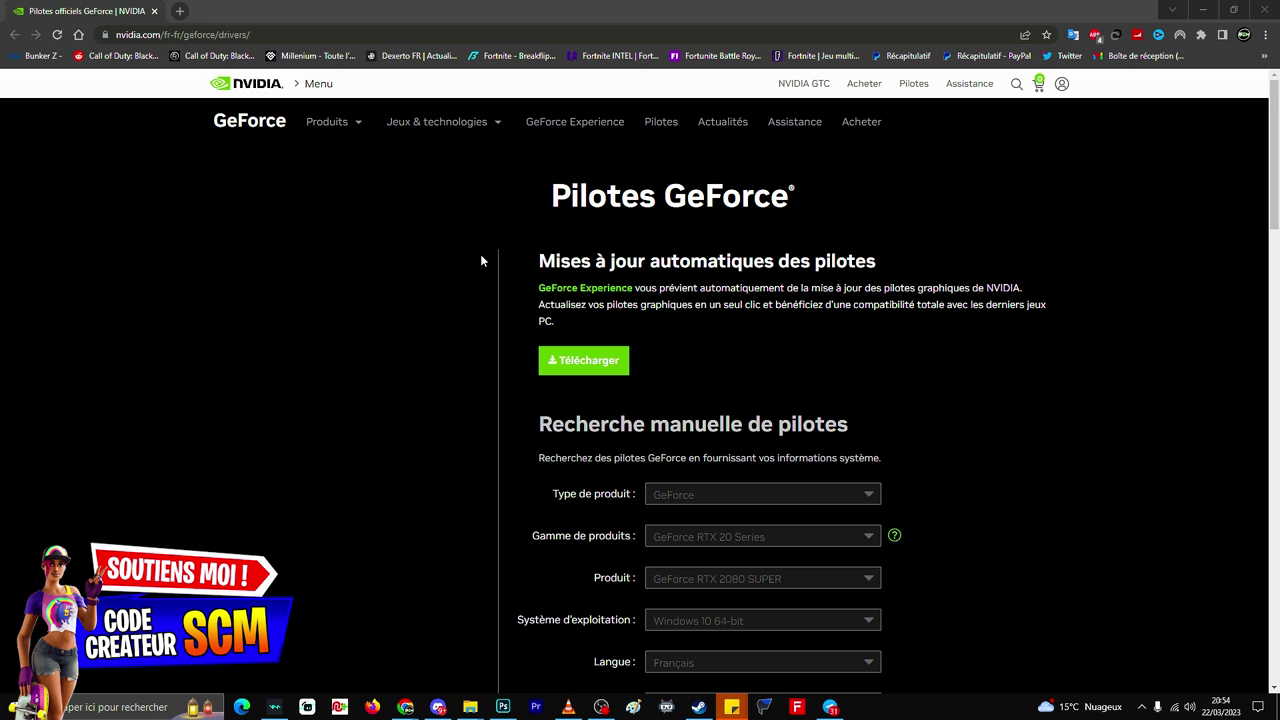
Bring Unreal Editor for Fortnite forward and dismiss the news window to reach the Project Browser
{"action": "left_click", "coordinate": [877, 697]}
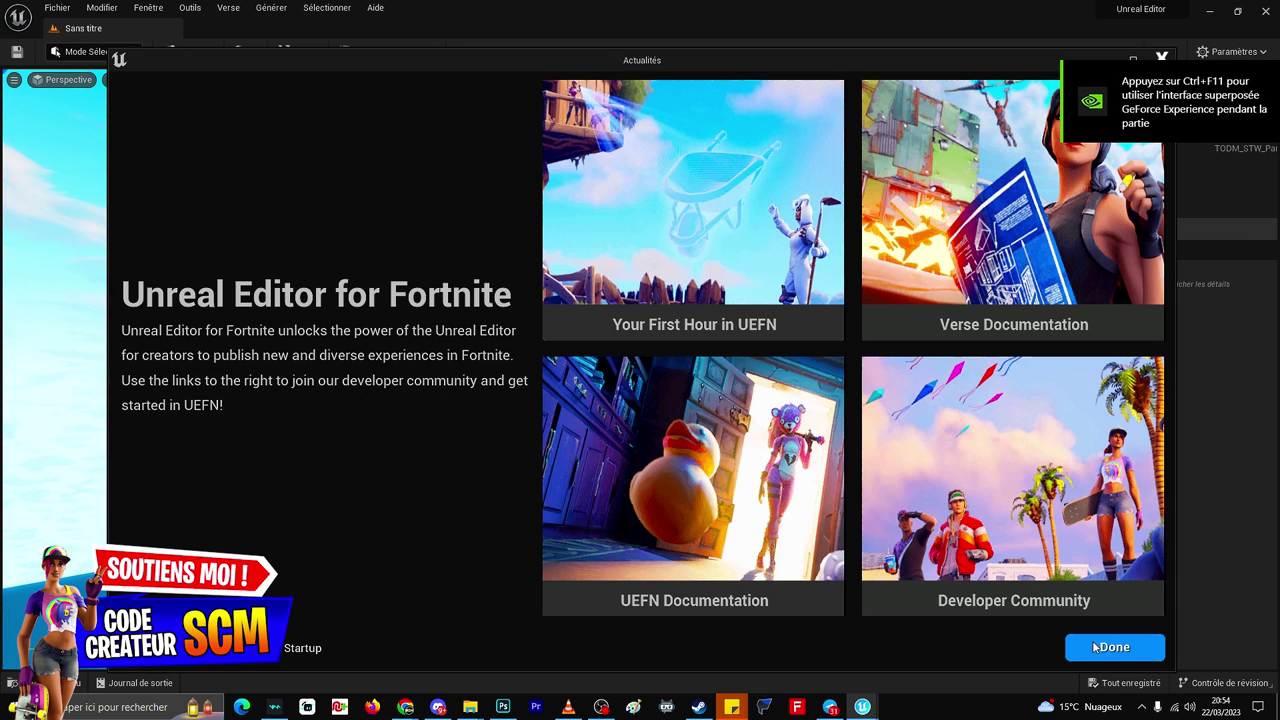
{"action": "left_click", "coordinate": [1113, 648]}
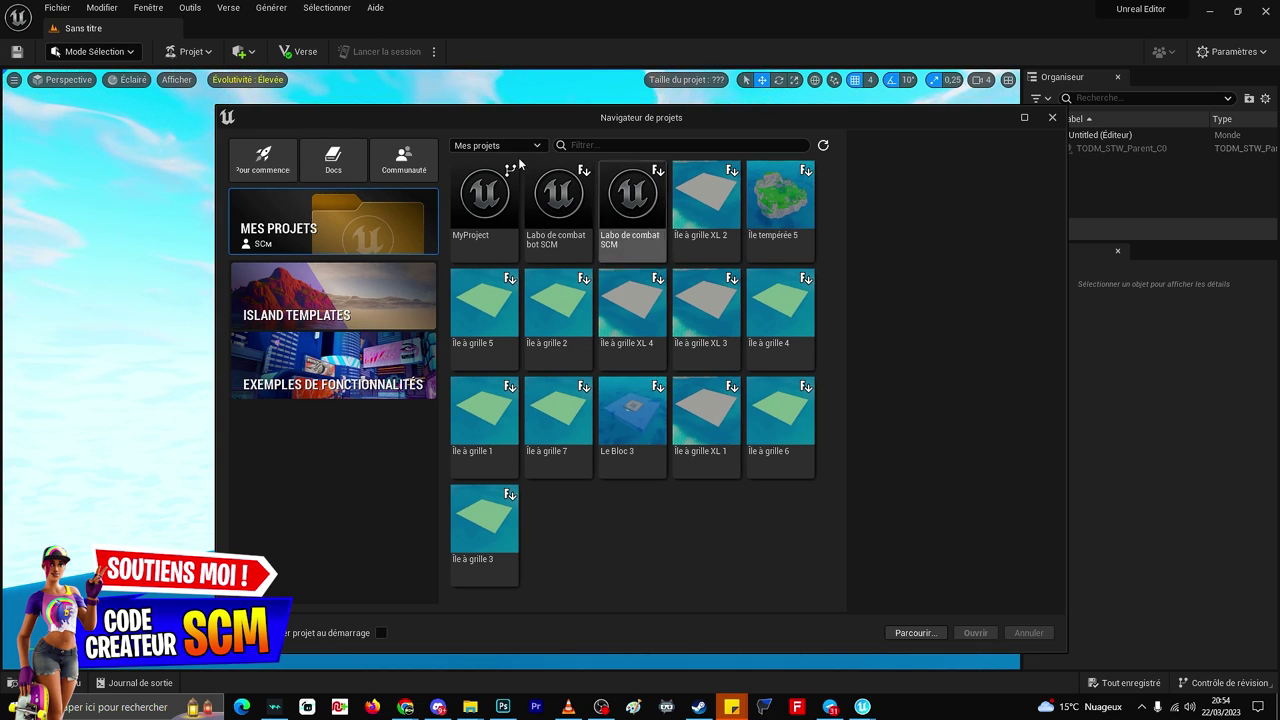
Select Île tempérée 5, name the project 'map', and convert it
{"action": "left_click", "coordinate": [706, 210]}
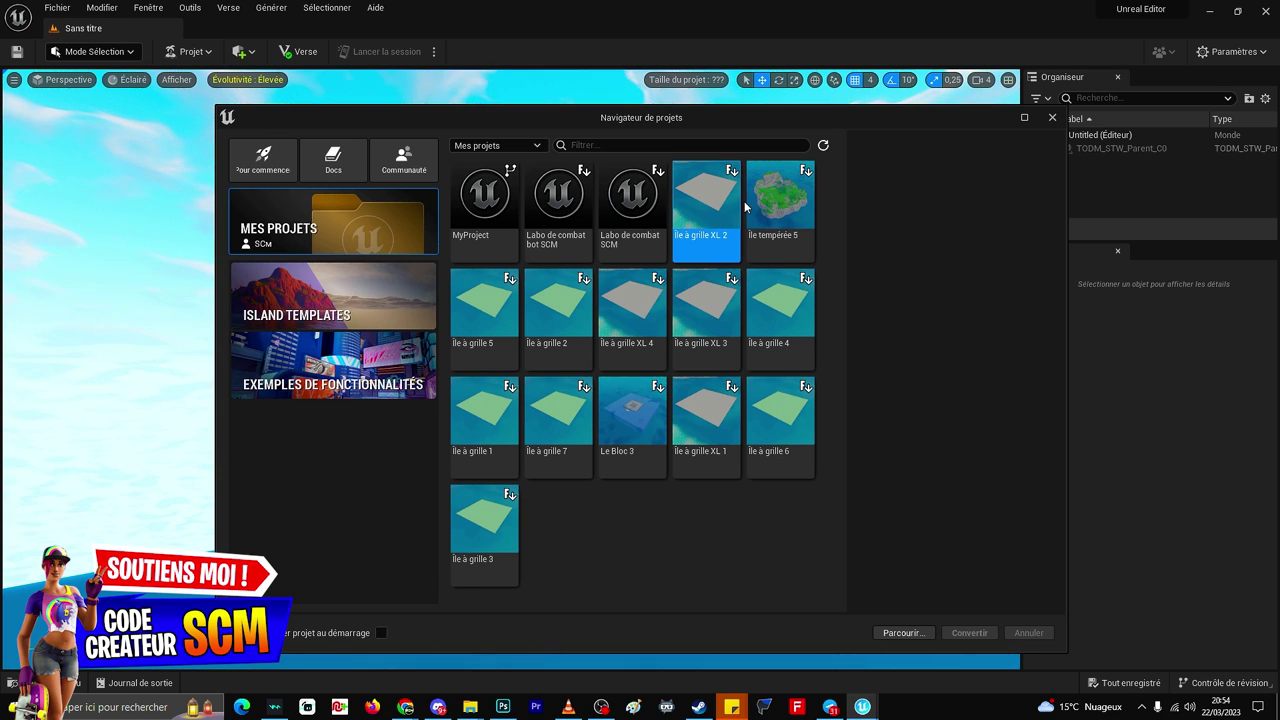
{"action": "left_click", "coordinate": [780, 215]}
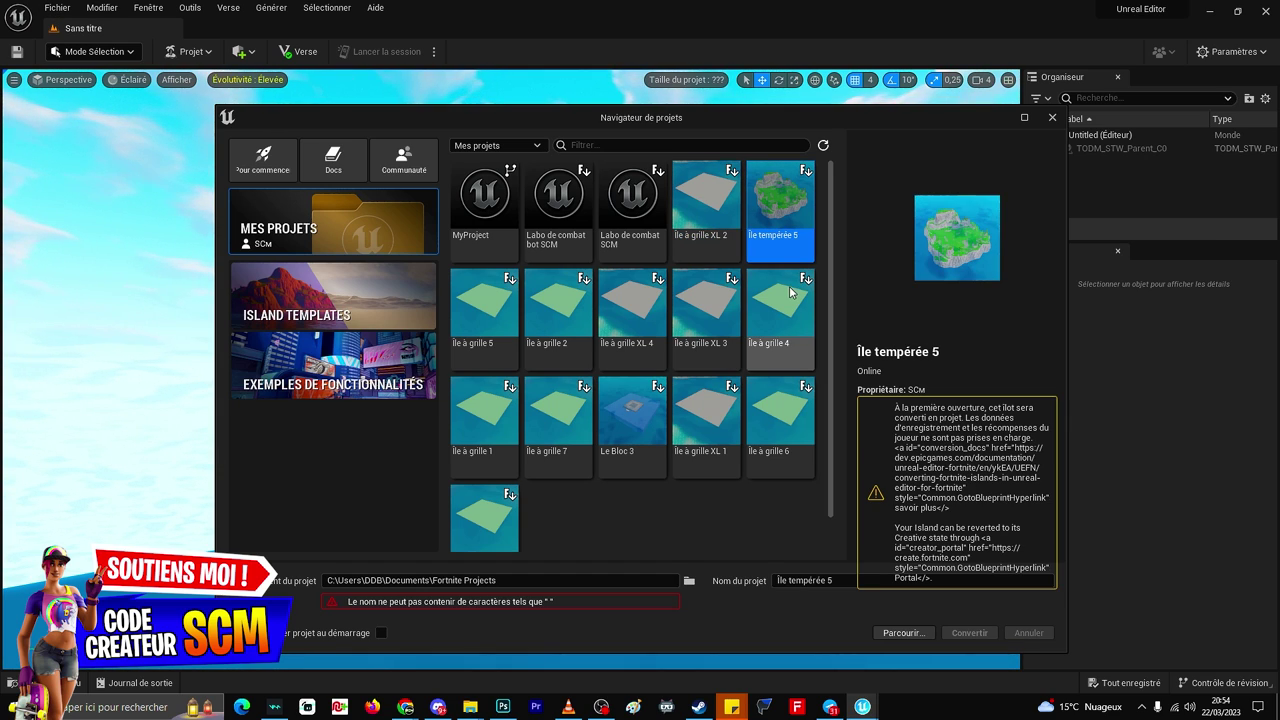
{"action": "type", "text": "map"}
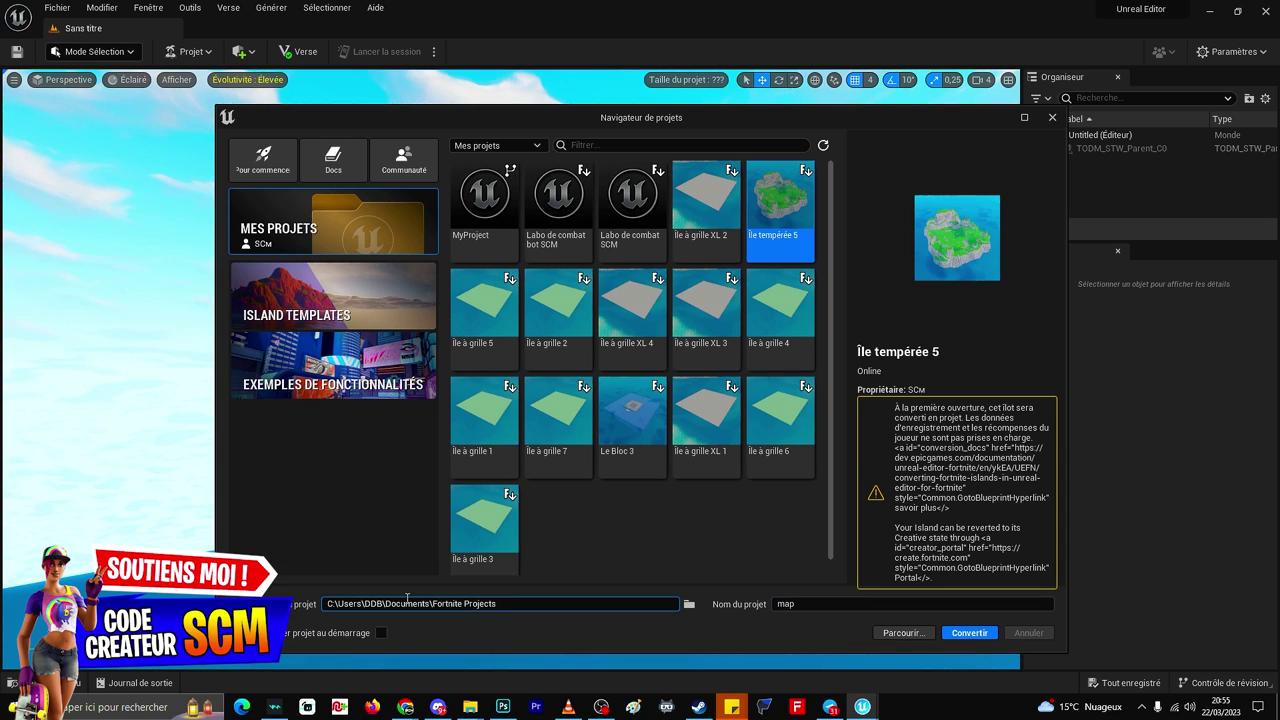
{"action": "left_click_drag", "start_coordinate": [514, 603], "coordinate": [313, 622]}
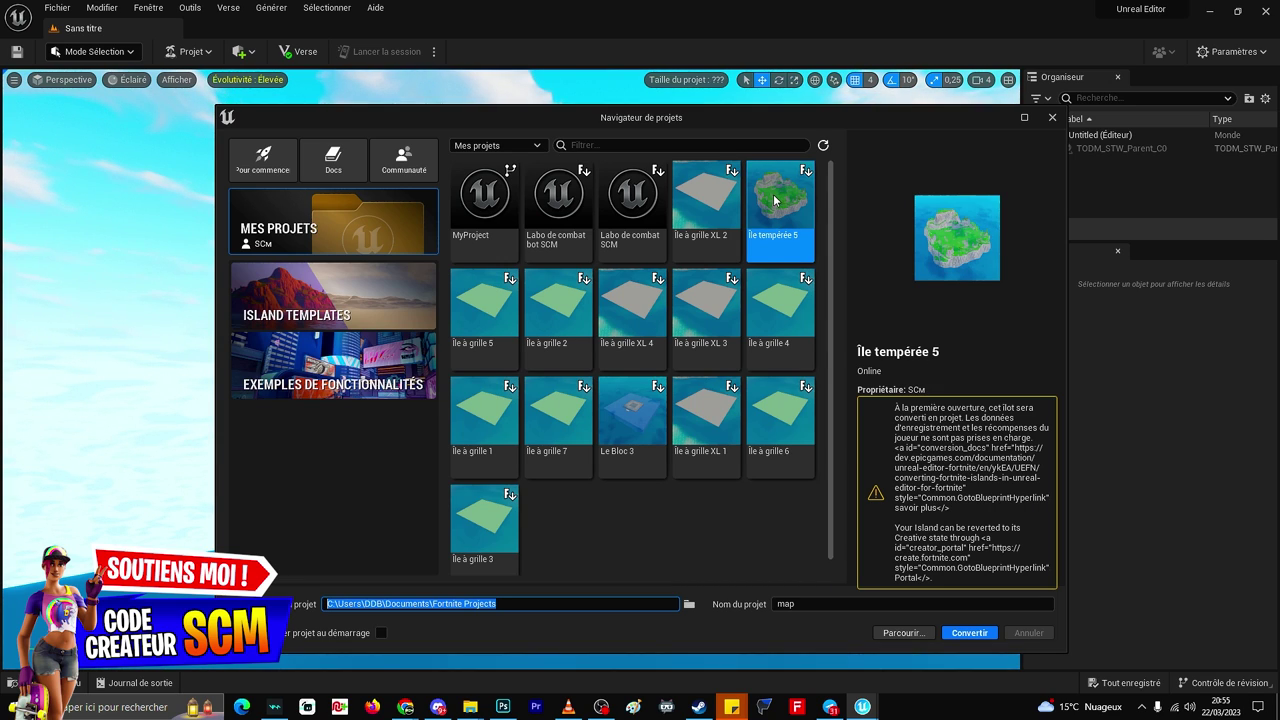
{"action": "left_click", "coordinate": [962, 636]}
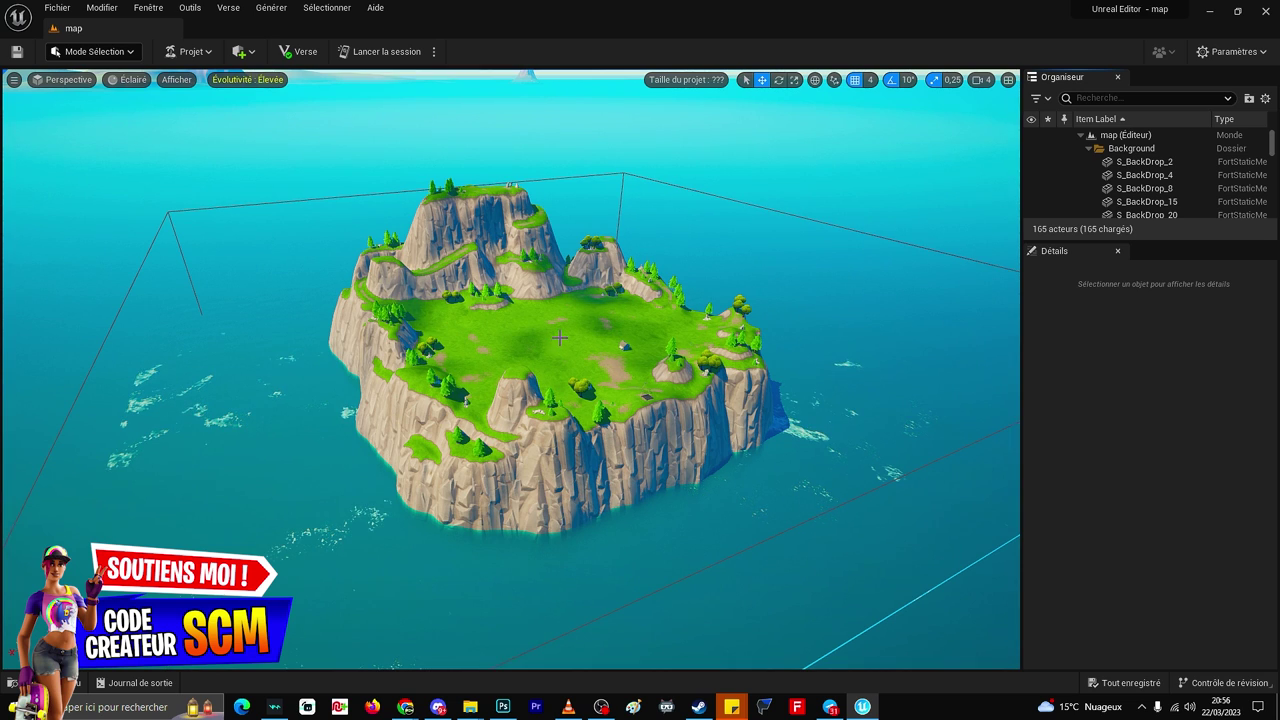
Check the viewport quality settings, then select and frame the island landscape
{"action": "right_click_drag", "start_coordinate": [559, 338], "coordinate": [559, 338]}
{"action": "left_click", "coordinate": [247, 80]}
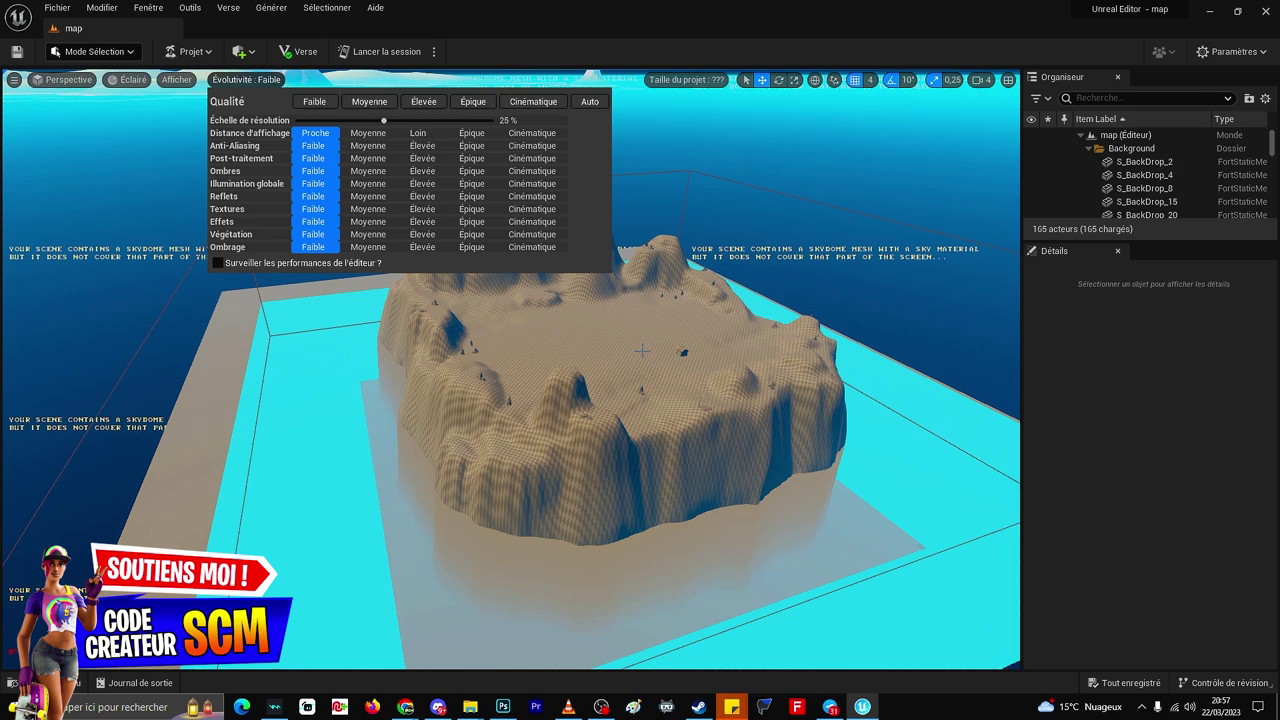
{"action": "left_click", "coordinate": [569, 354]}
{"action": "left_click", "coordinate": [570, 350]}
{"action": "right_click_drag", "start_coordinate": [570, 350], "coordinate": [690, 355]}
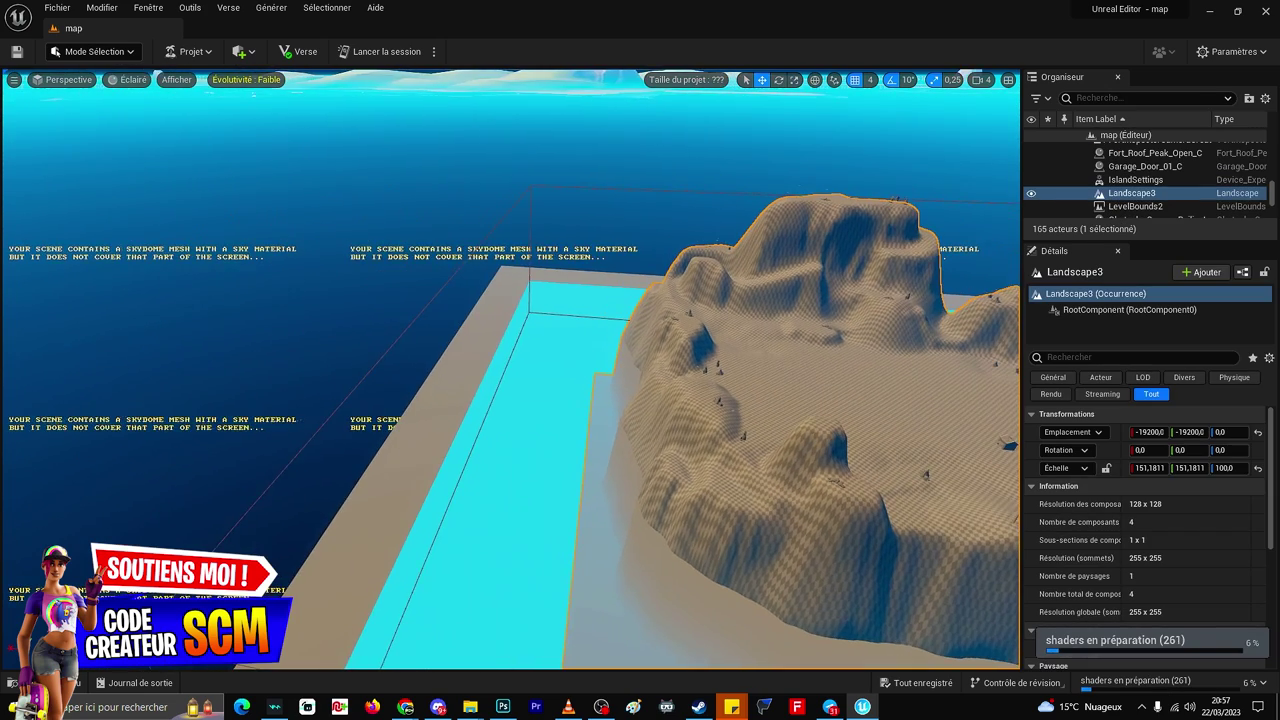
{"action": "key", "text": "f"}
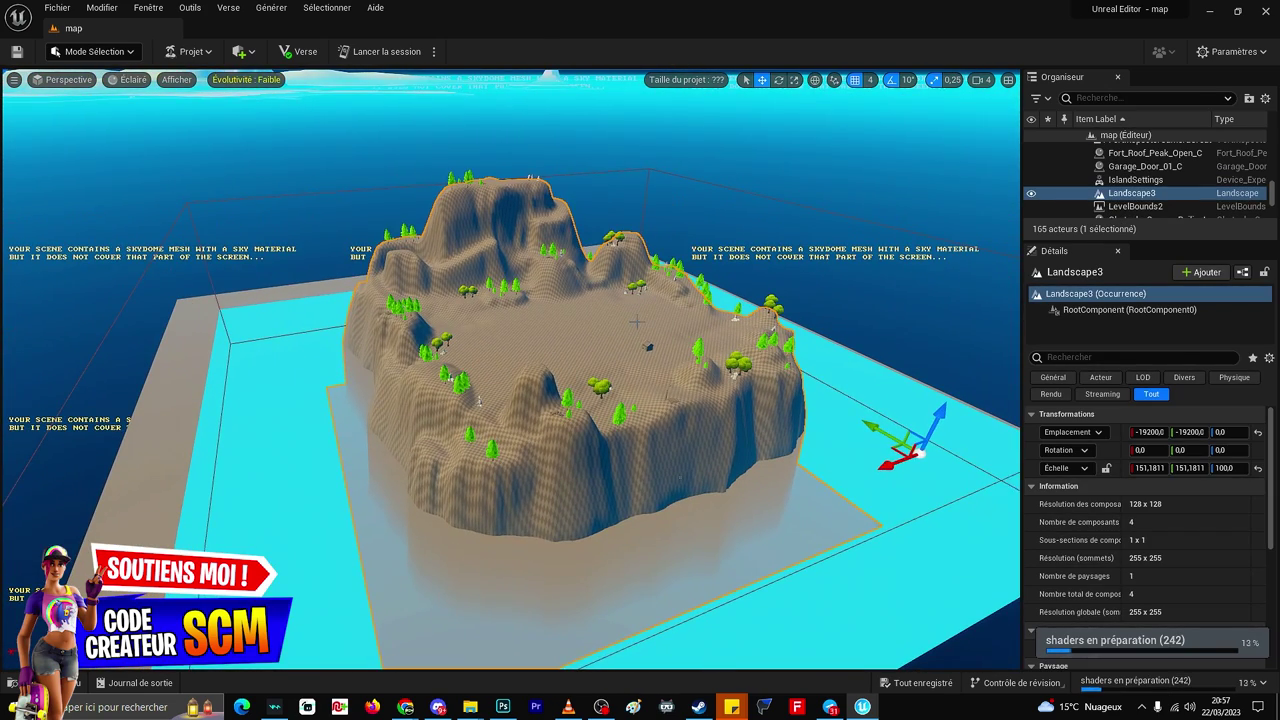
{"action": "scroll", "coordinate": [600, 350], "scroll_direction": "up", "scroll_amount": 2}
{"action": "scroll", "coordinate": [600, 350], "scroll_direction": "up", "scroll_amount": 5}
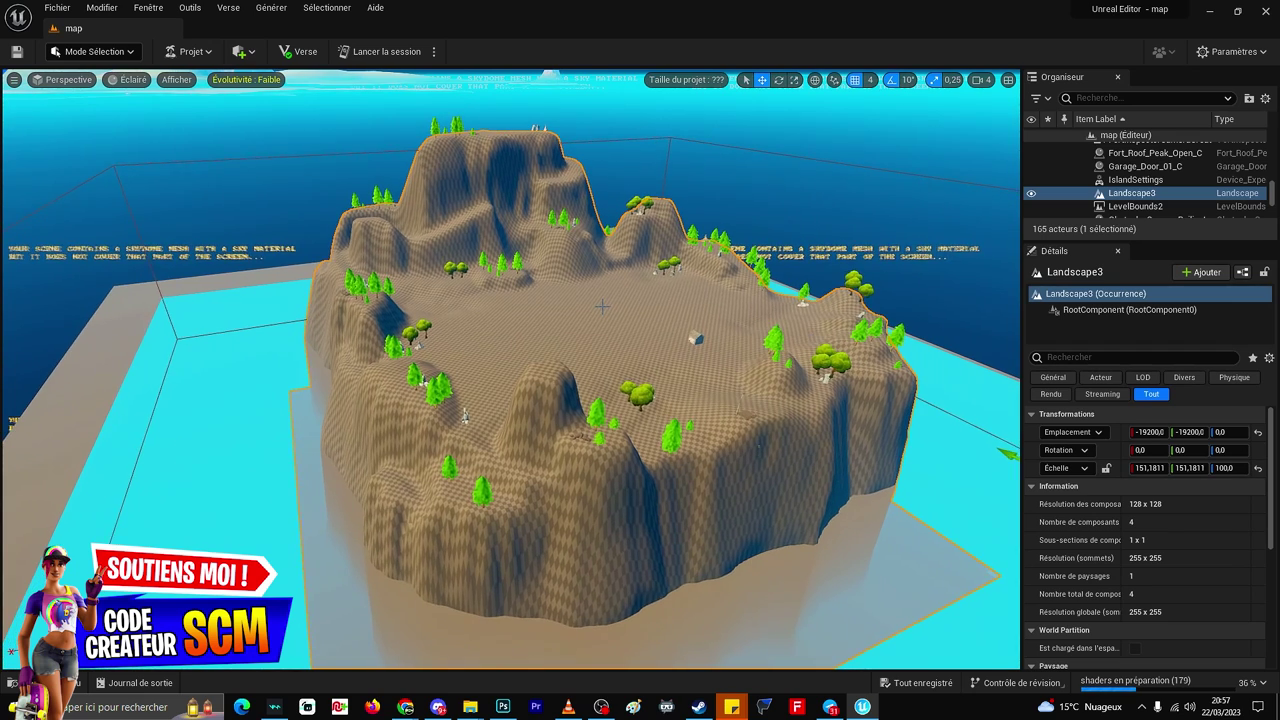
Apply the Moyenne scalability preset and confirm all quality settings are medium
{"action": "left_click", "coordinate": [255, 82]}
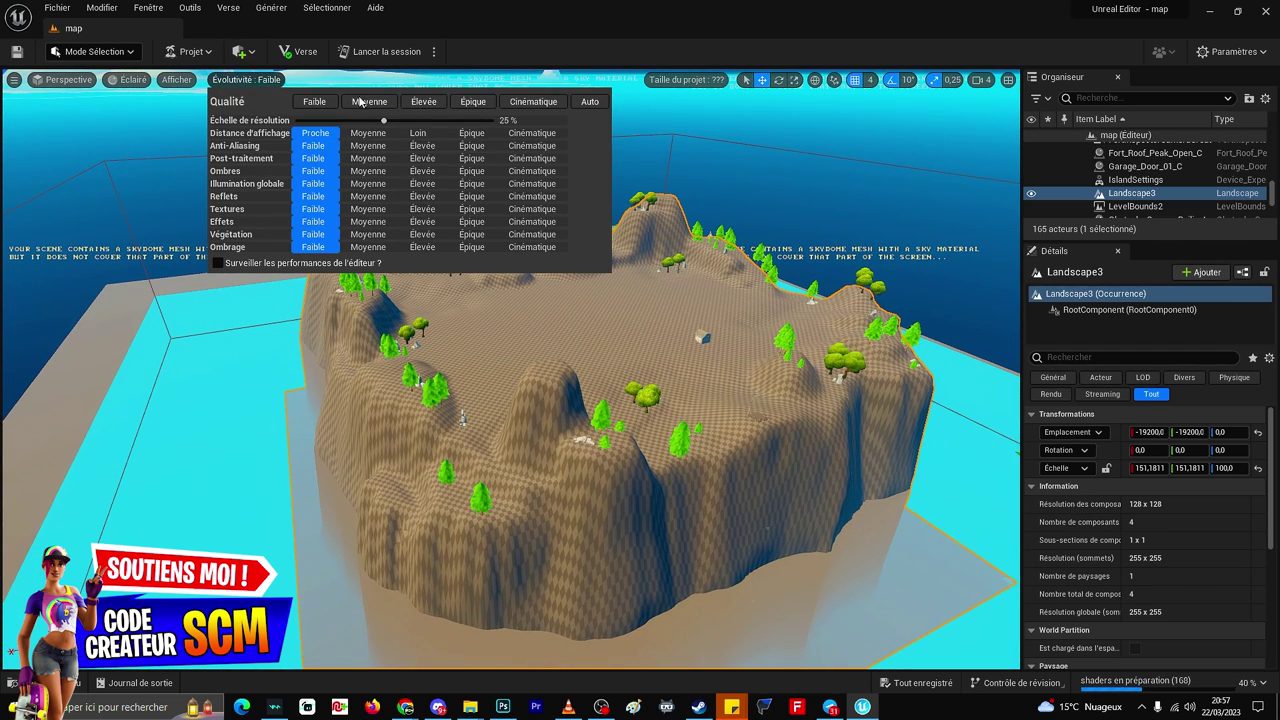
{"action": "left_click", "coordinate": [368, 102]}
{"action": "key", "text": "Escape"}
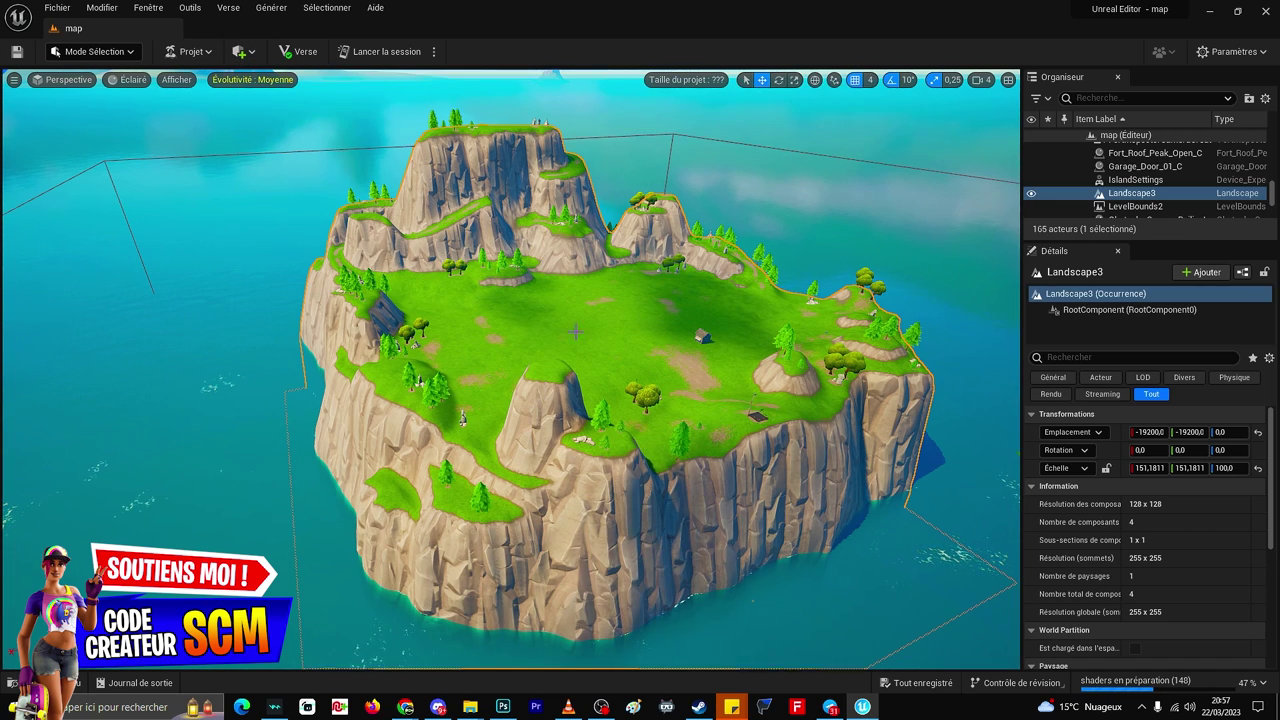
{"action": "left_click", "coordinate": [240, 88]}
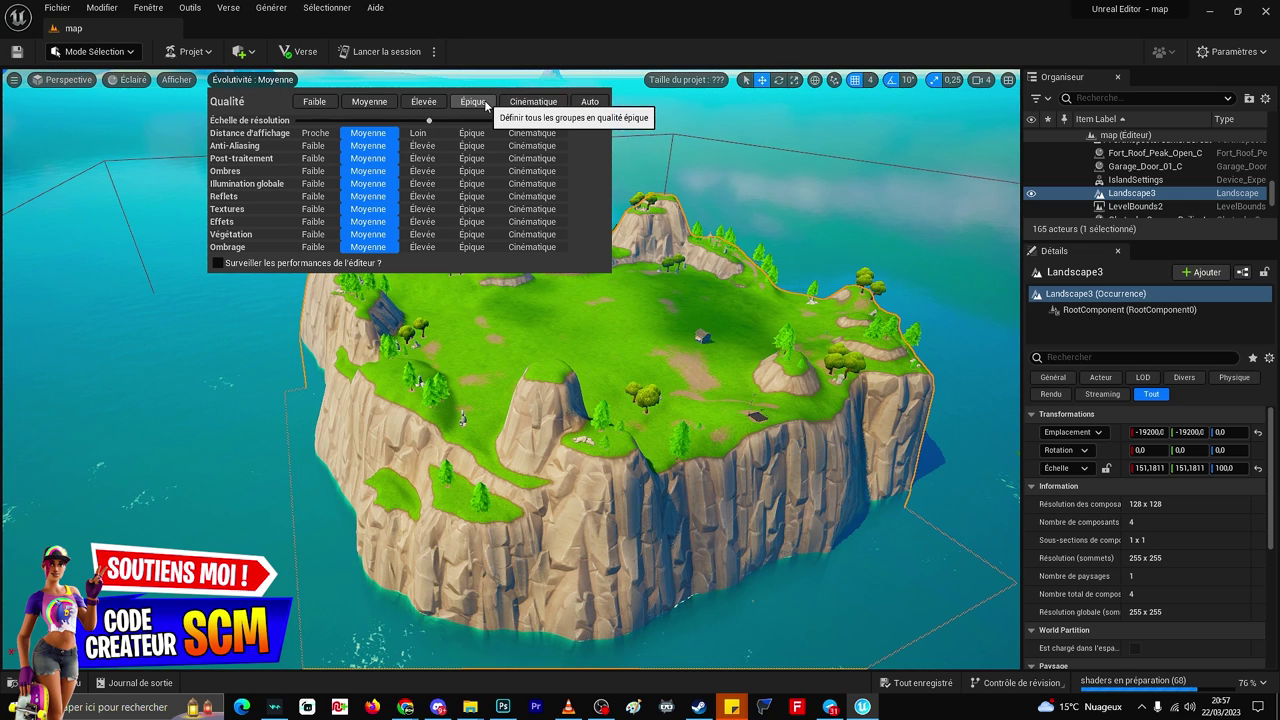
{"action": "left_click", "coordinate": [730, 307]}
Move Fort_Roof_Peak_Open_C and BrickSimple_Roof_Peak_Cap_C to new spots, then select a pine tree
{"action": "left_click", "coordinate": [702, 335]}
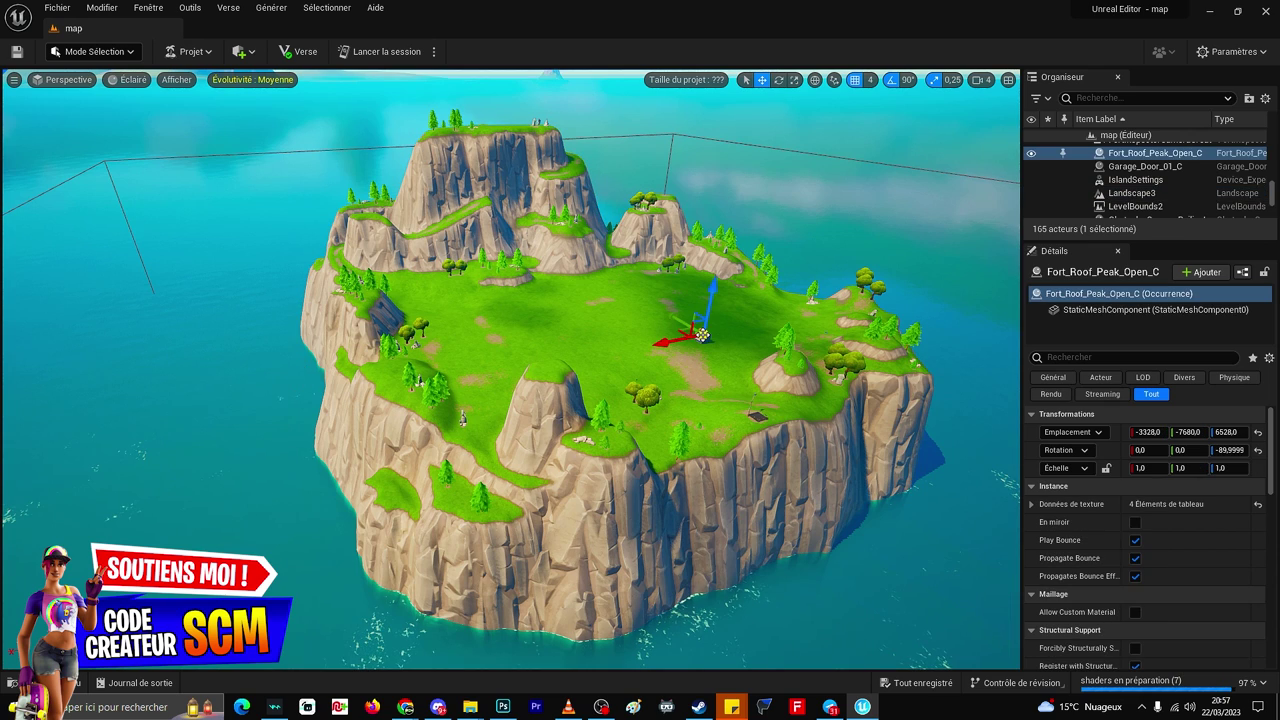
{"action": "left_click_drag", "start_coordinate": [692, 336], "coordinate": [632, 318]}
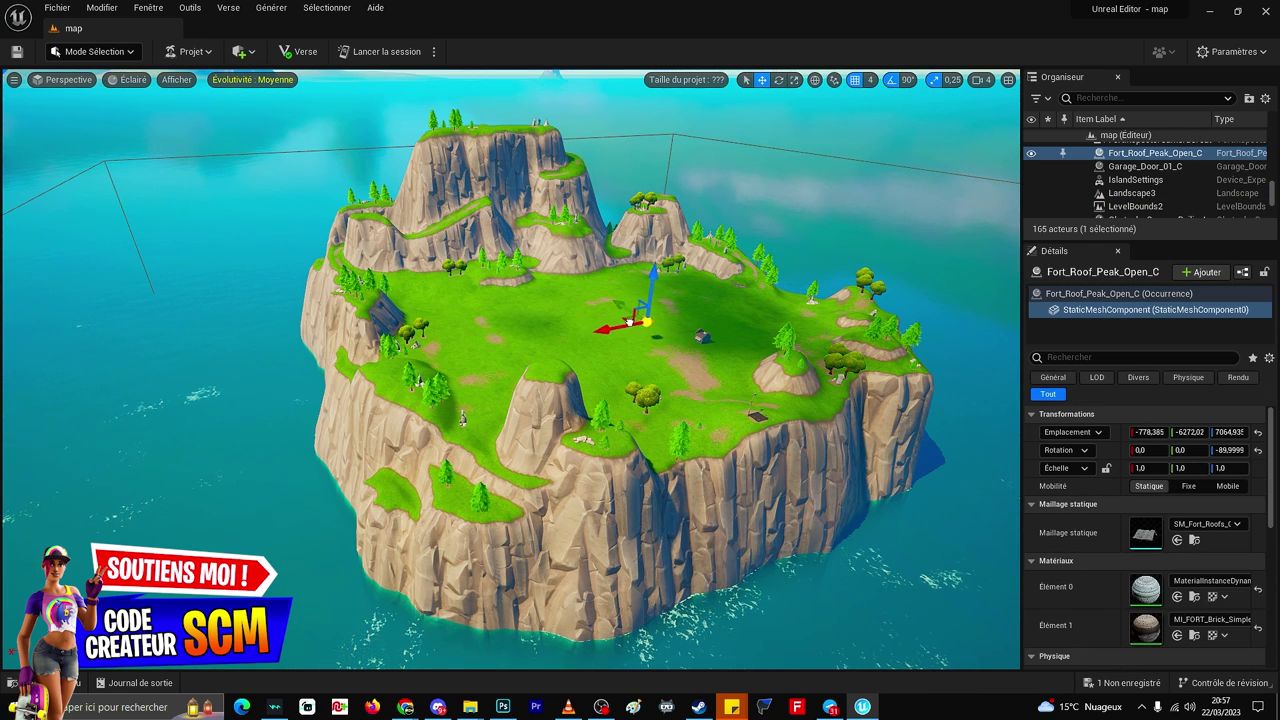
{"action": "left_click", "coordinate": [700, 336]}
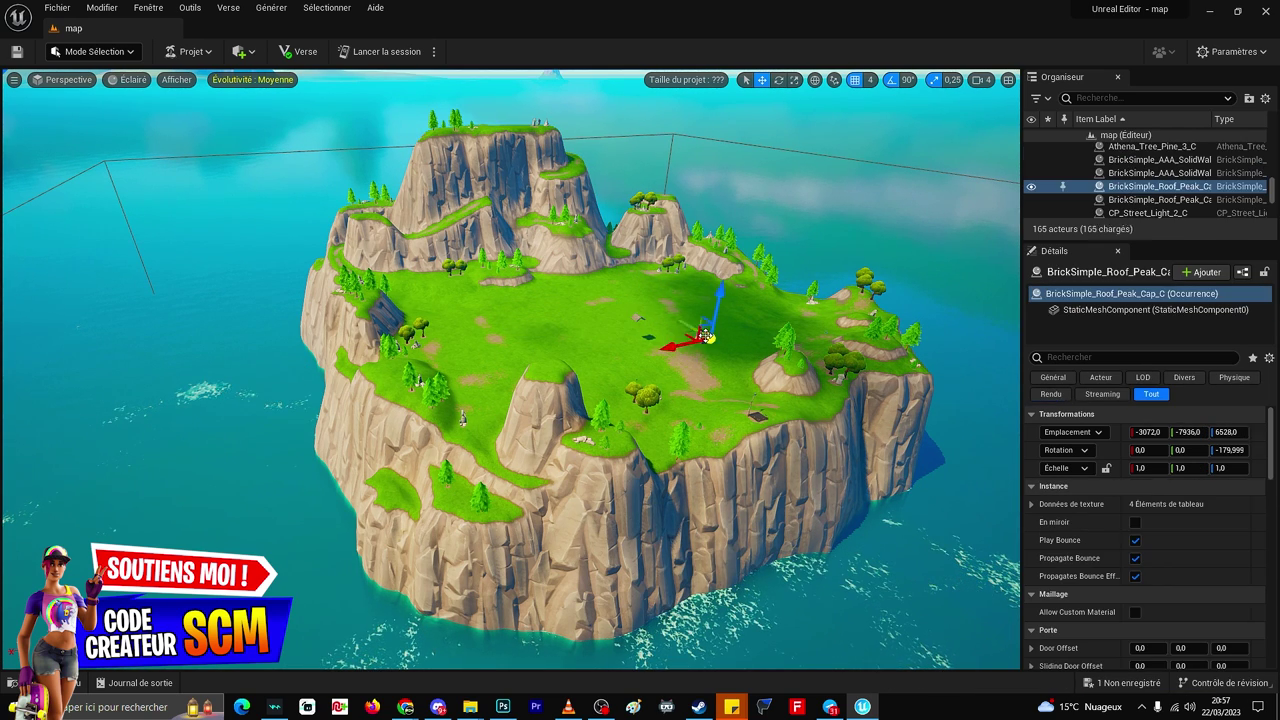
{"action": "left_click_drag", "start_coordinate": [686, 337], "coordinate": [592, 364]}
{"action": "left_click", "coordinate": [786, 343]}
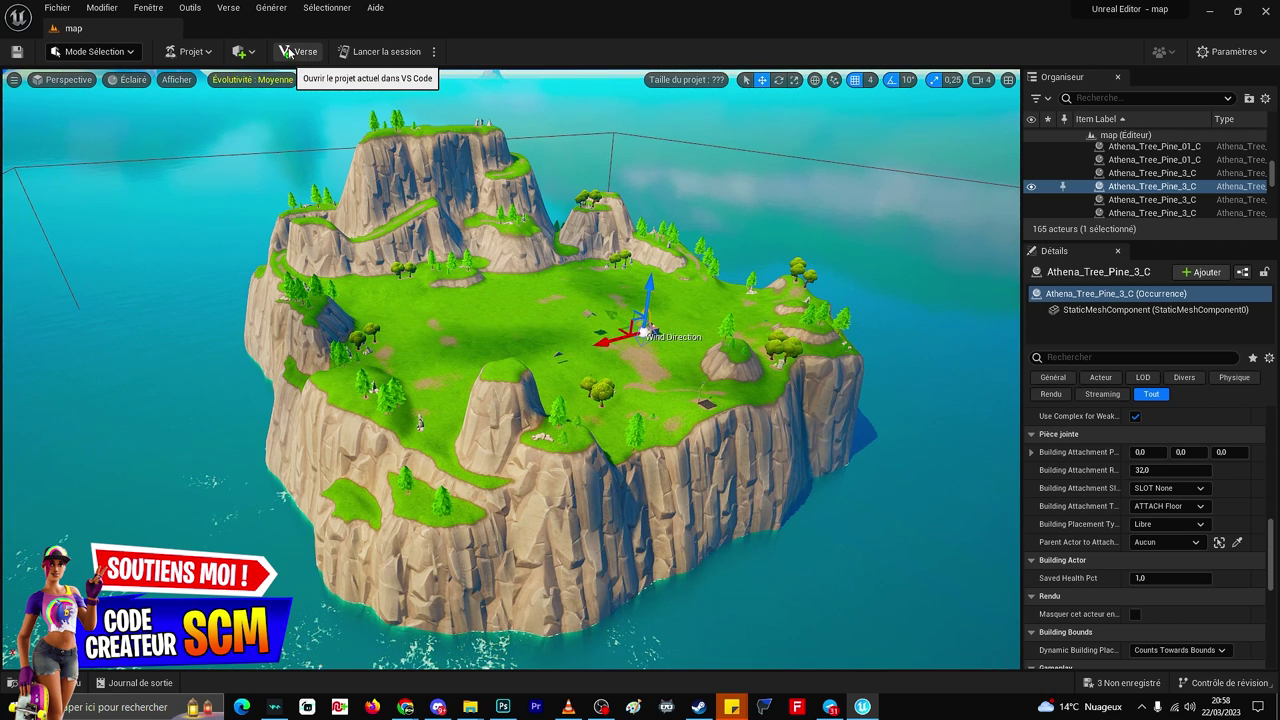
Switch to Mode Modélisation and try the Box, Sphere, Cone and Torus shapes
{"action": "key", "text": "shift+3"}
{"action": "left_click", "coordinate": [100, 51]}
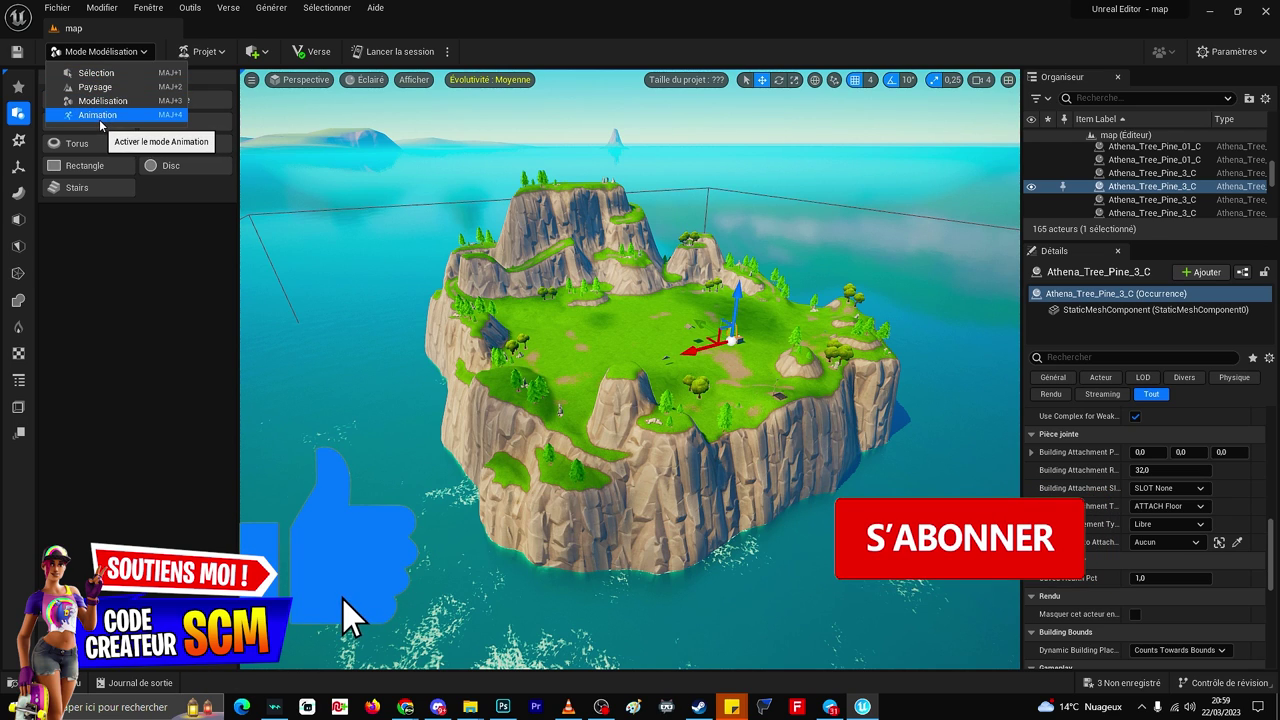
{"action": "left_click", "coordinate": [100, 101]}
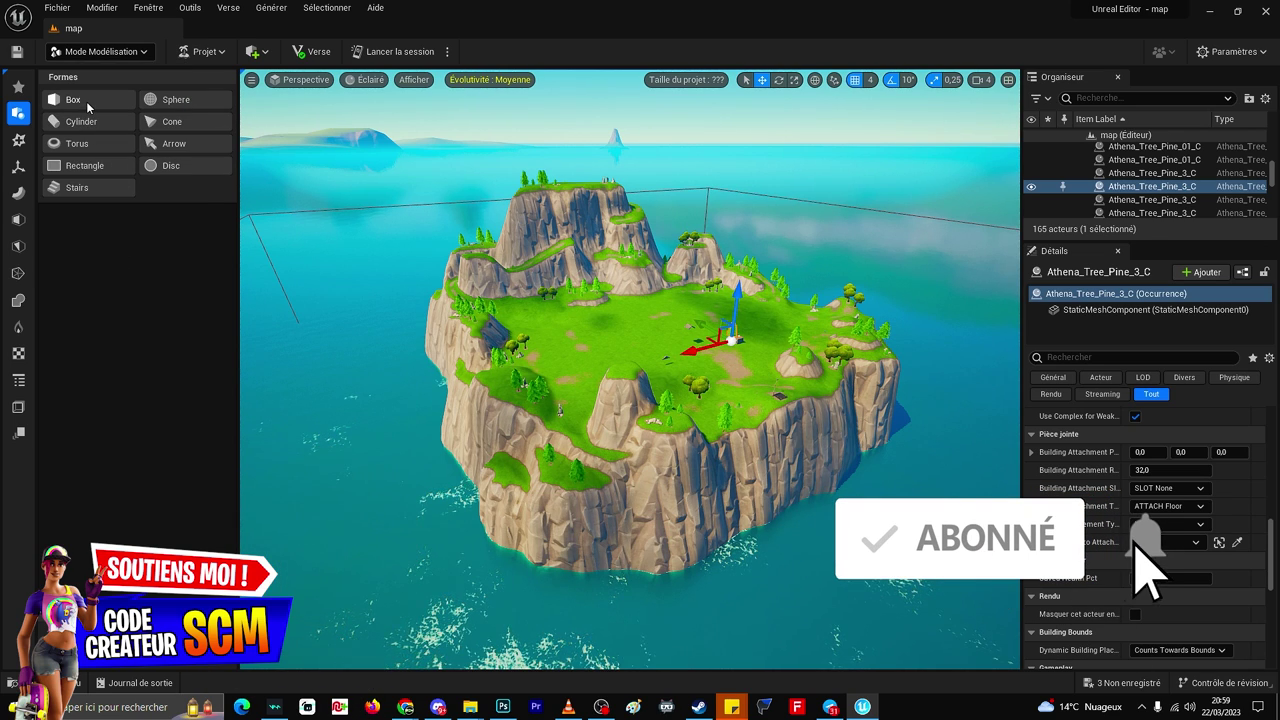
{"action": "left_click", "coordinate": [75, 99]}
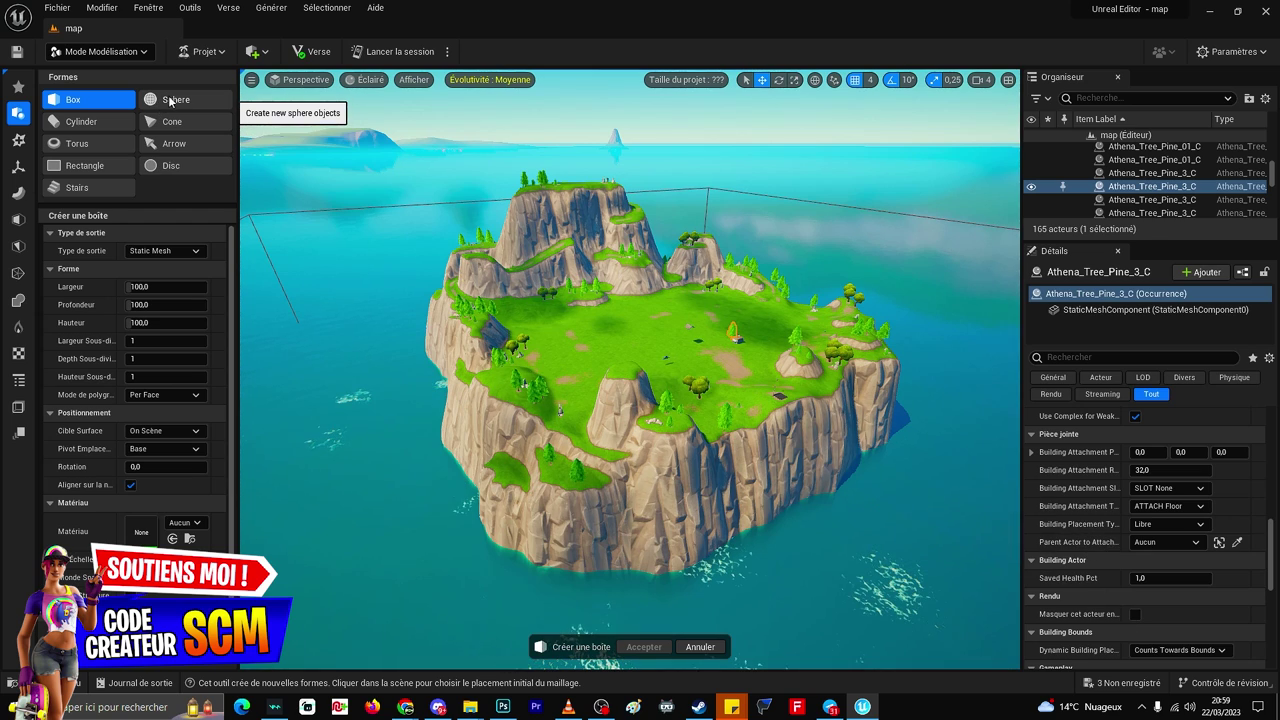
{"action": "left_click", "coordinate": [160, 101]}
{"action": "left_click", "coordinate": [162, 122]}
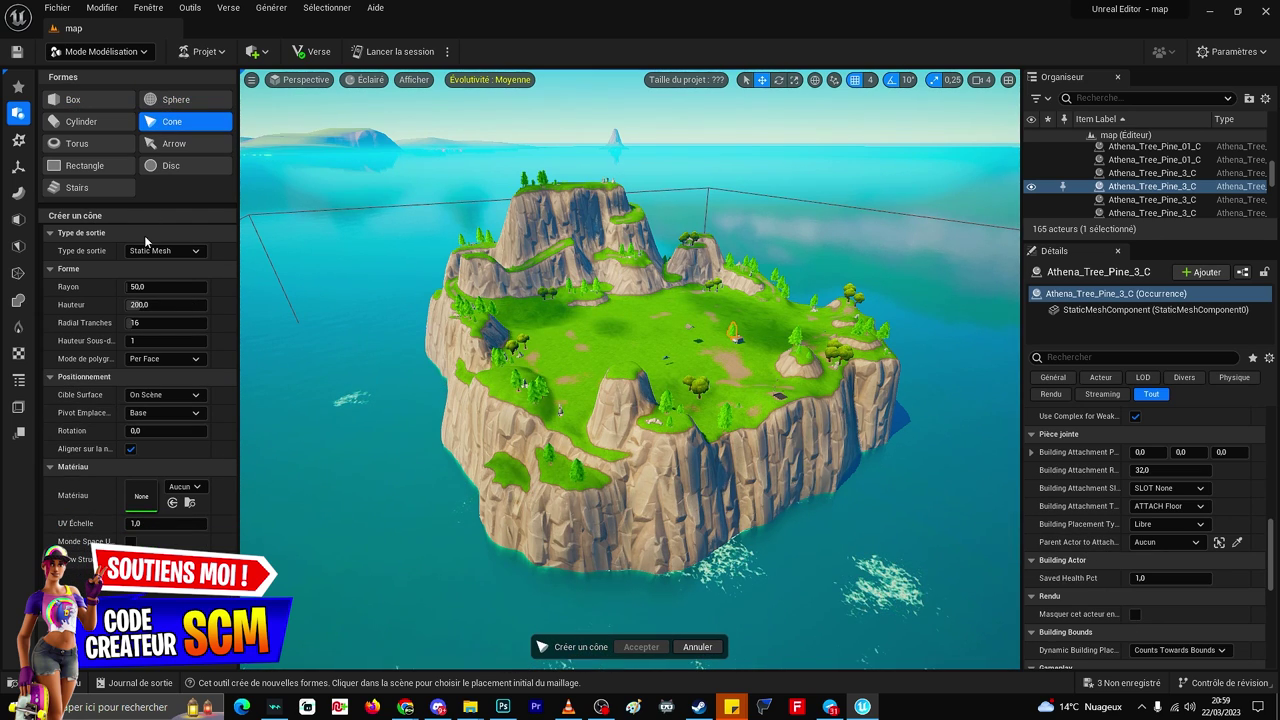
{"action": "left_click", "coordinate": [118, 143]}
Browse the Créer, TriTools and VoxOps tool groups, then switch to Animation mode
{"action": "left_click", "coordinate": [18, 141]}
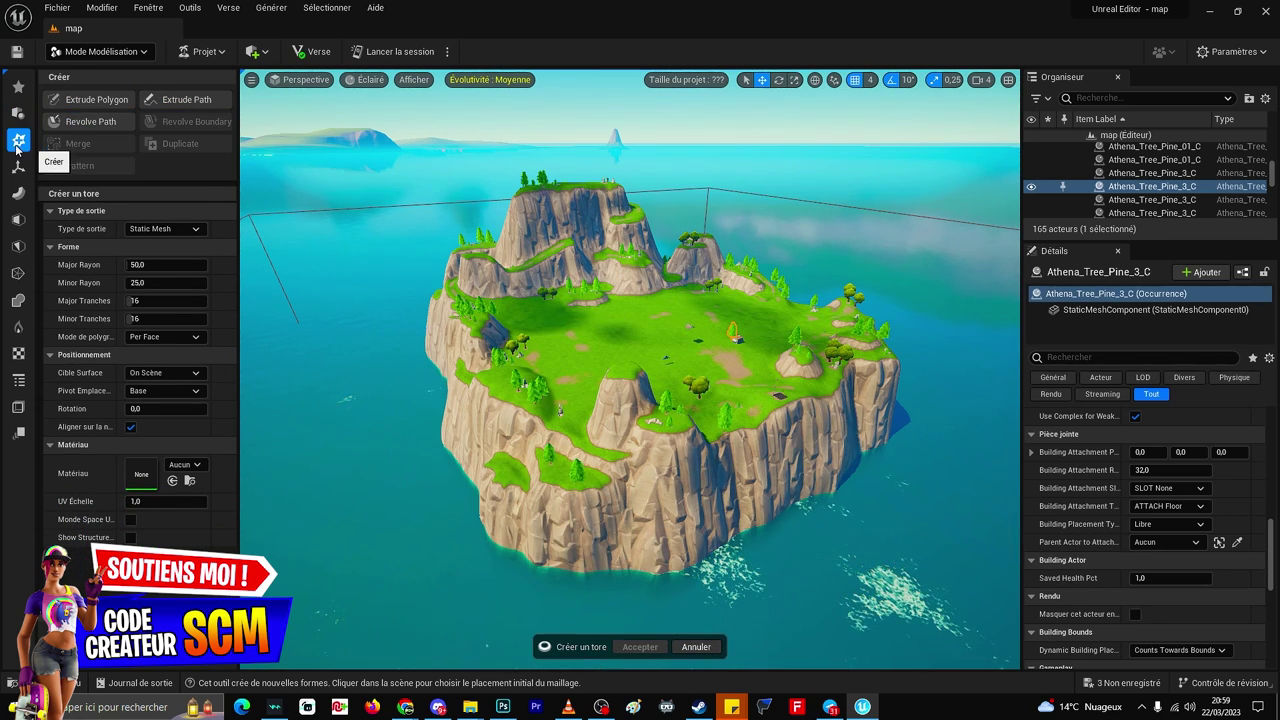
{"action": "left_click", "coordinate": [18, 167]}
{"action": "left_click", "coordinate": [18, 219]}
{"action": "left_click", "coordinate": [18, 246]}
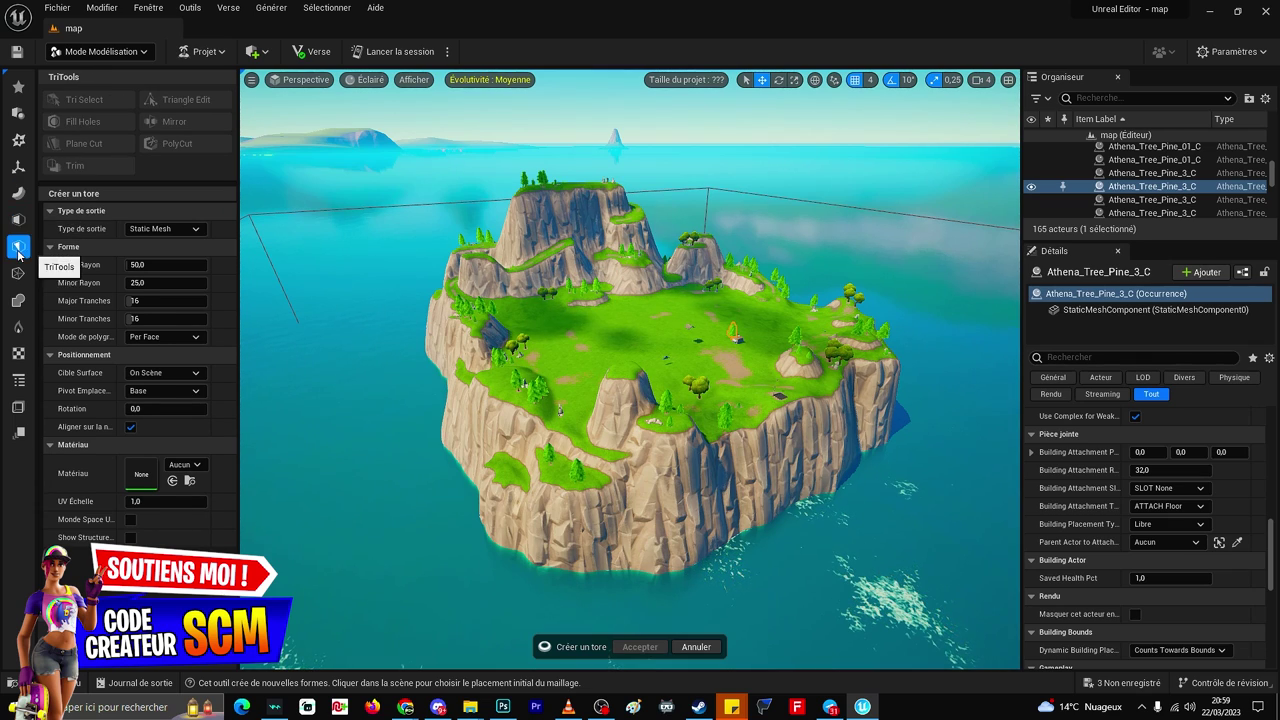
{"action": "left_click", "coordinate": [18, 273]}
{"action": "left_click", "coordinate": [18, 300]}
{"action": "left_click", "coordinate": [100, 51]}
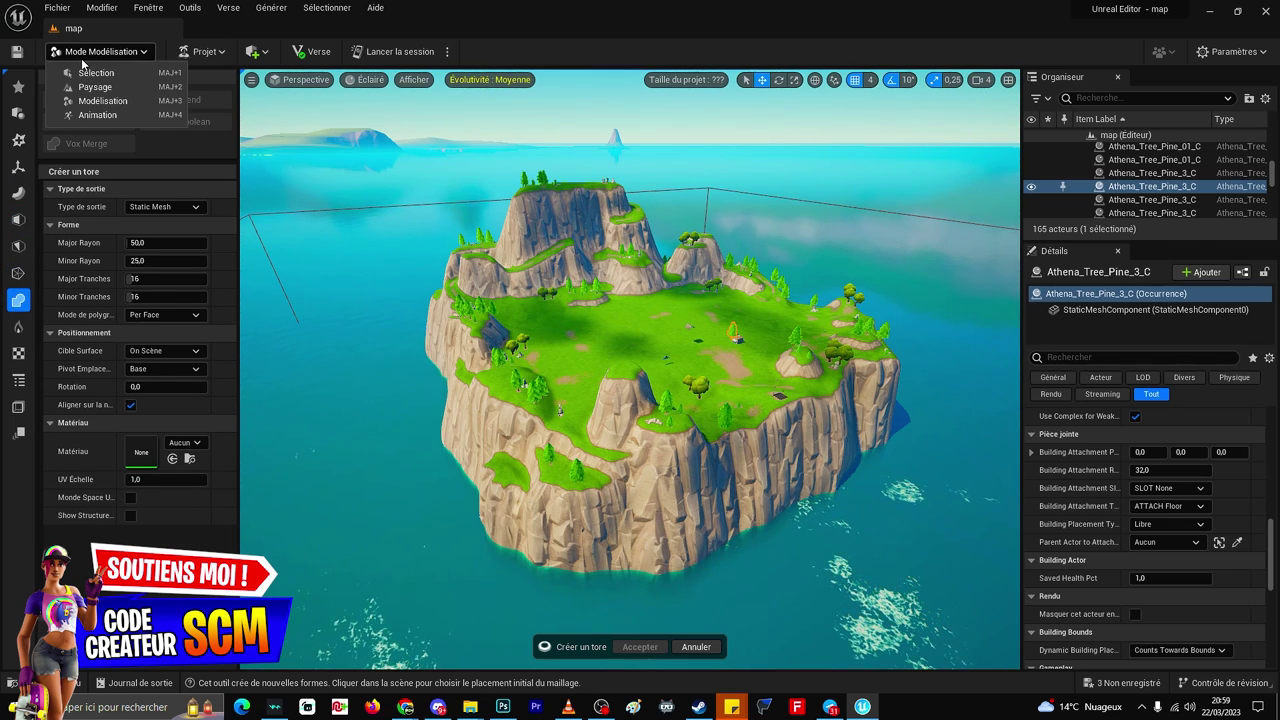
{"action": "left_click", "coordinate": [95, 115]}
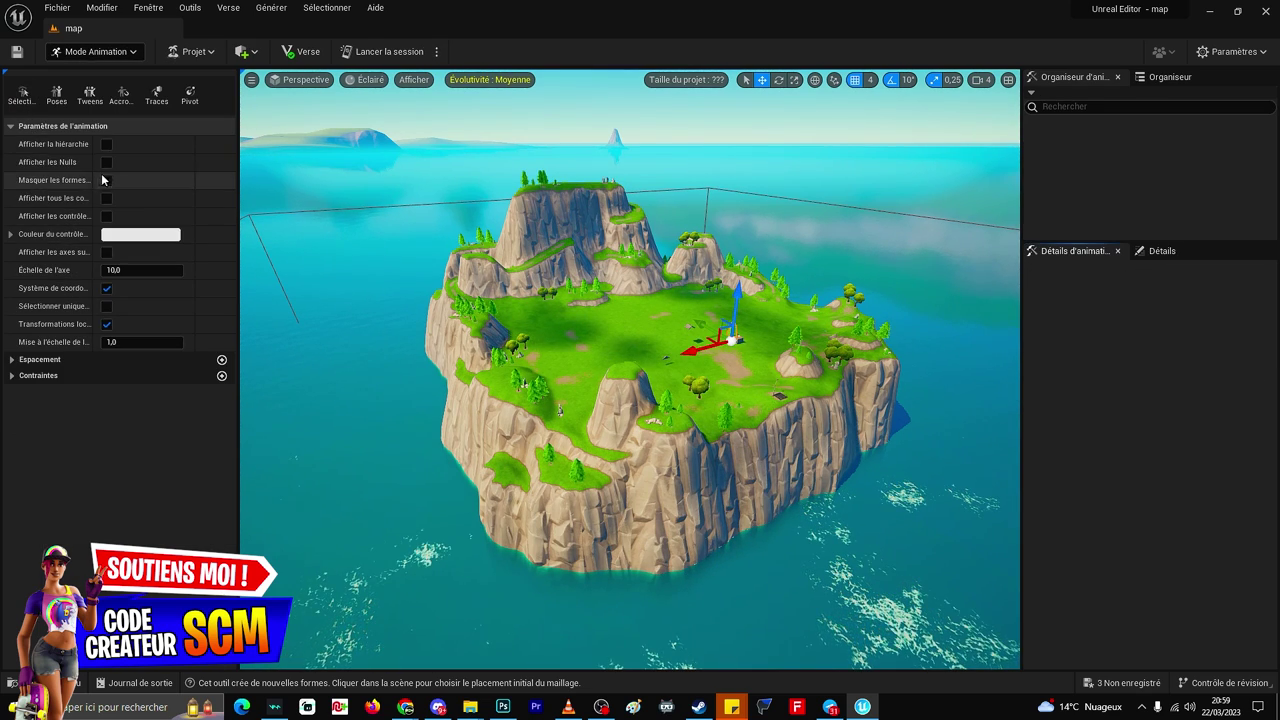
Restrict selection to control-rig controls, open and close the Poses window, then open the Modifier menu
{"action": "left_click", "coordinate": [32, 103]}
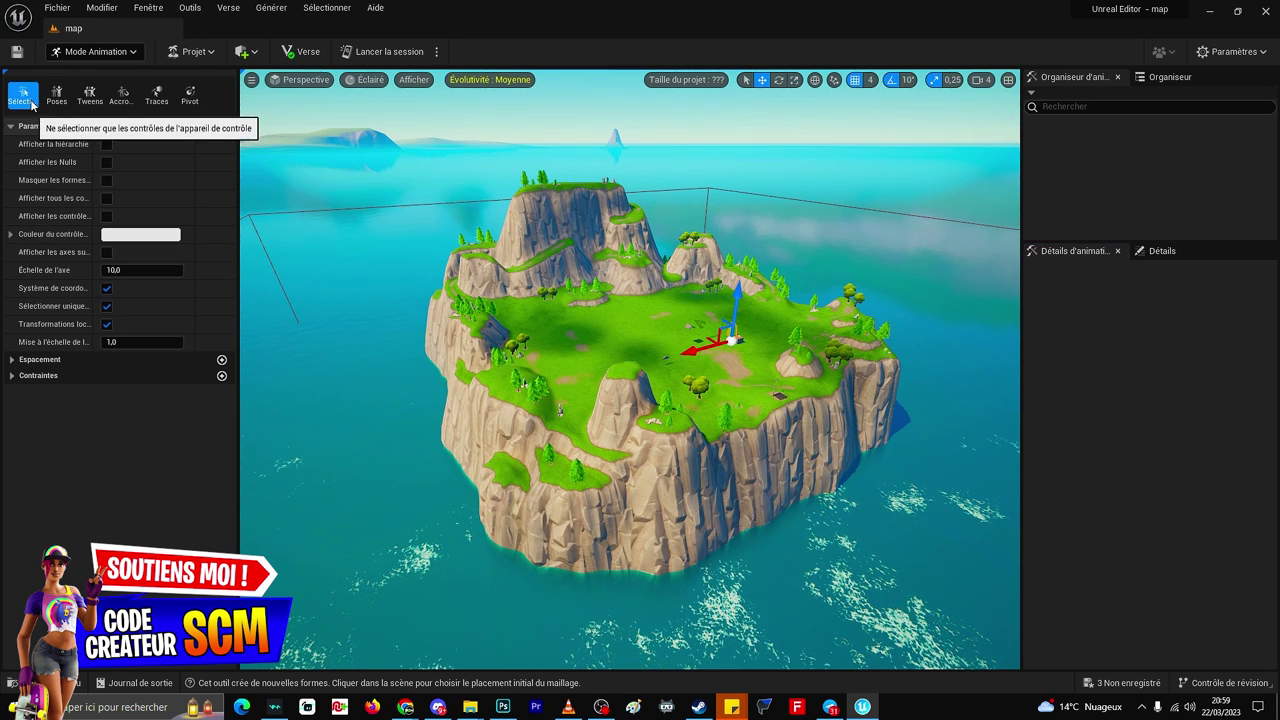
{"action": "left_click", "coordinate": [57, 95]}
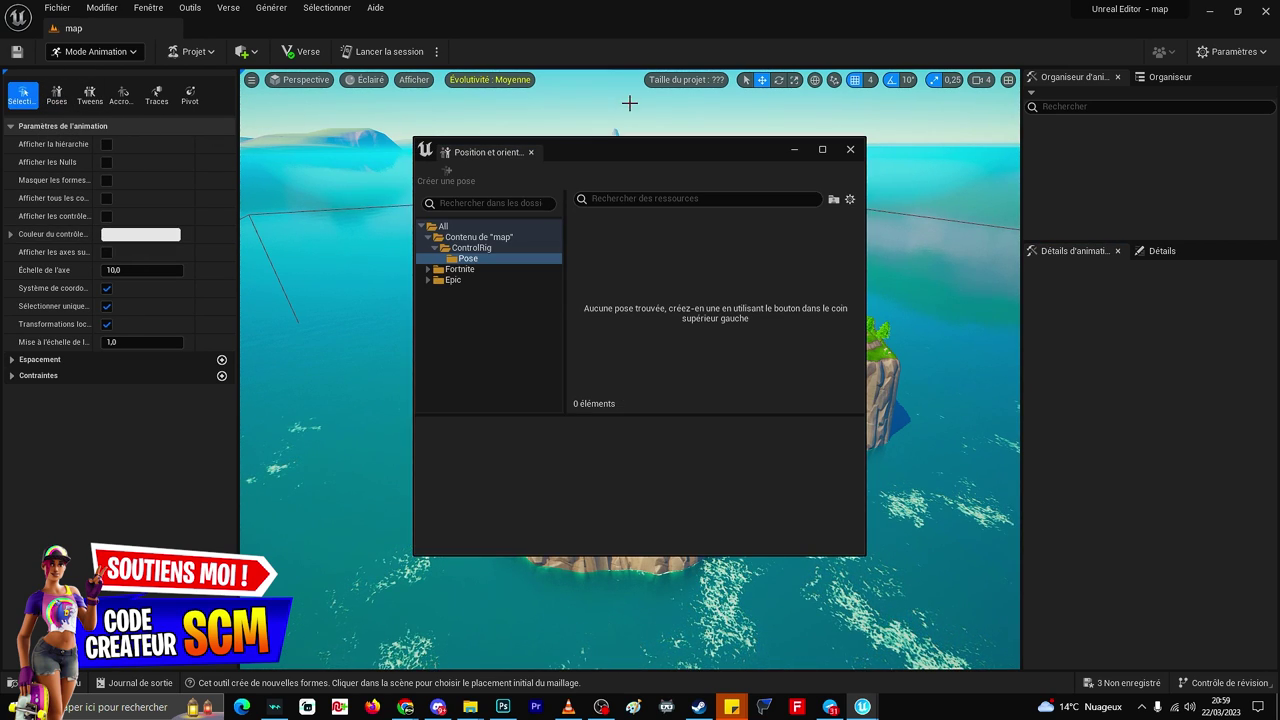
{"action": "left_click", "coordinate": [850, 149]}
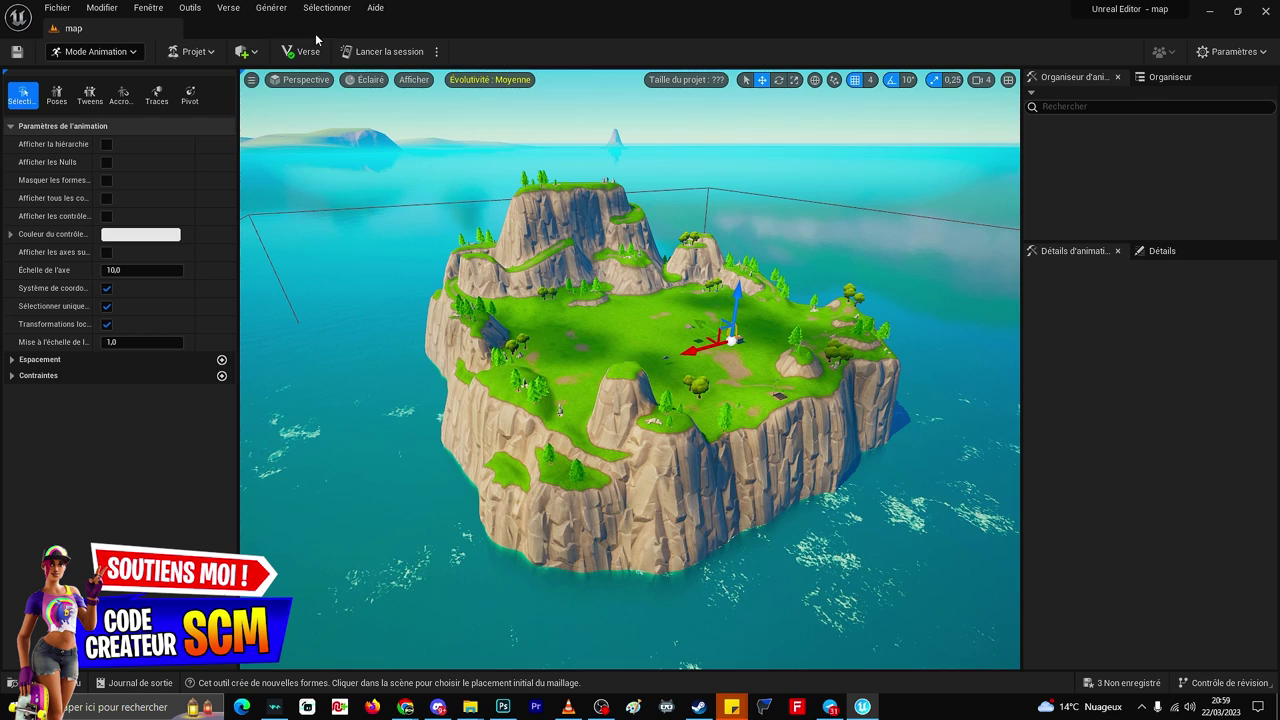
{"action": "left_click", "coordinate": [107, 51]}
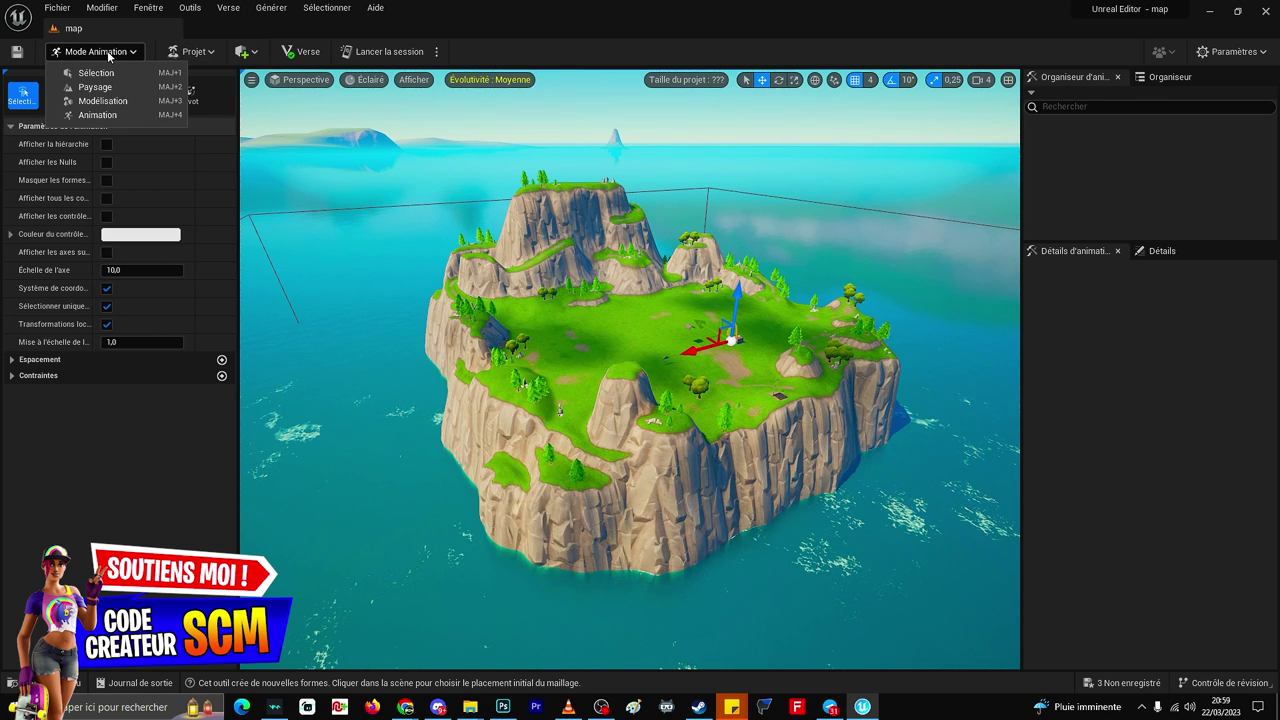
{"action": "left_click", "coordinate": [108, 52]}
{"action": "left_click", "coordinate": [115, 9]}
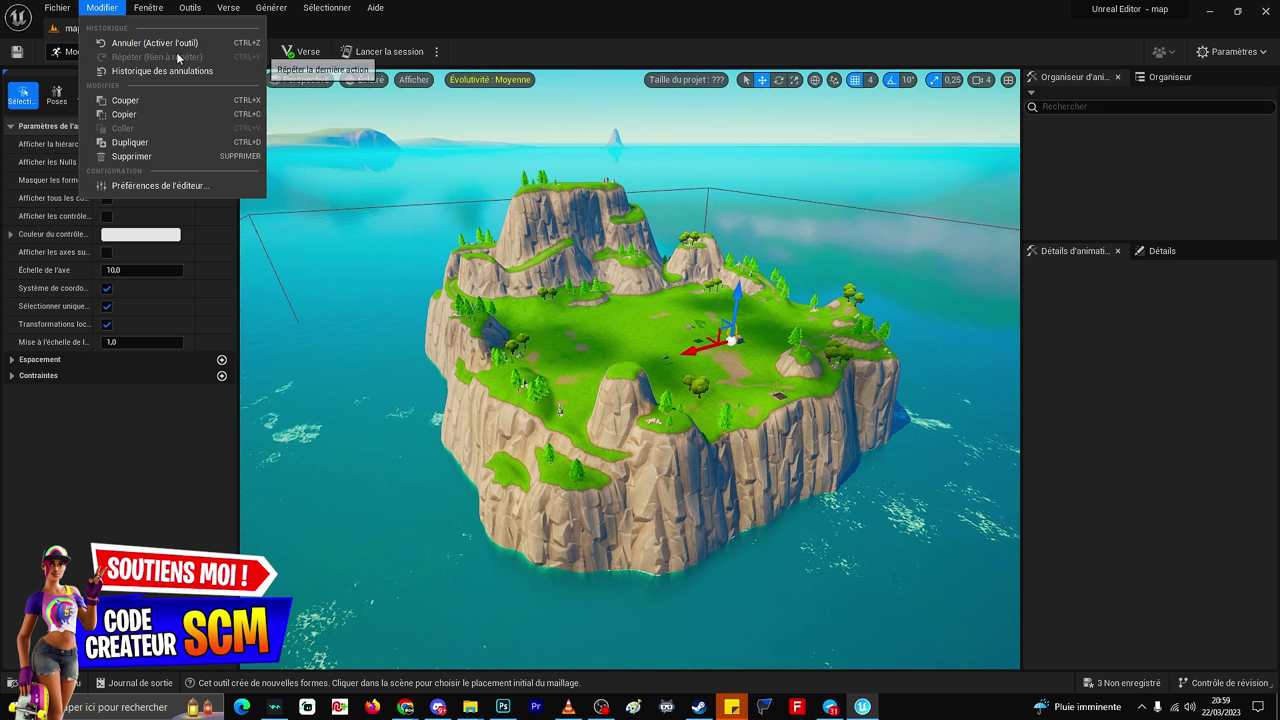
Browse the Modifier and Fenêtre menus in Selection mode, then fly the camera forward over the island
{"action": "mouse_move", "coordinate": [148, 8]}
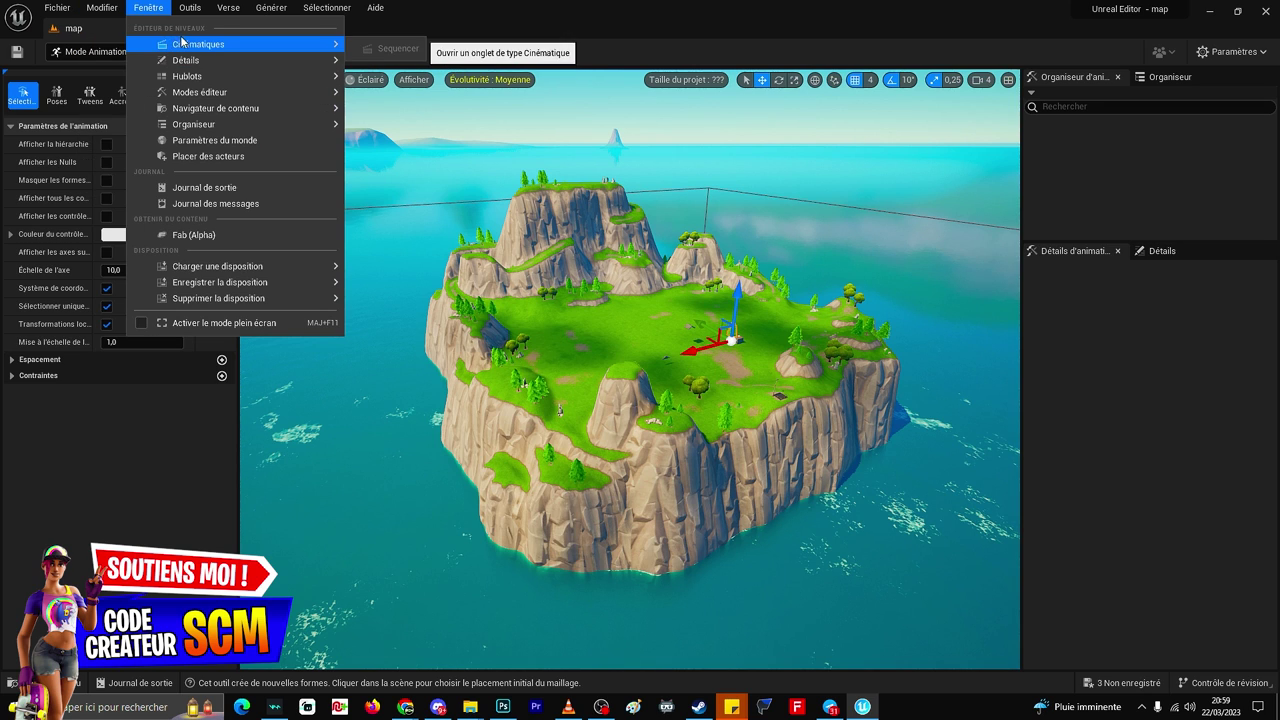
{"action": "mouse_move", "coordinate": [225, 64]}
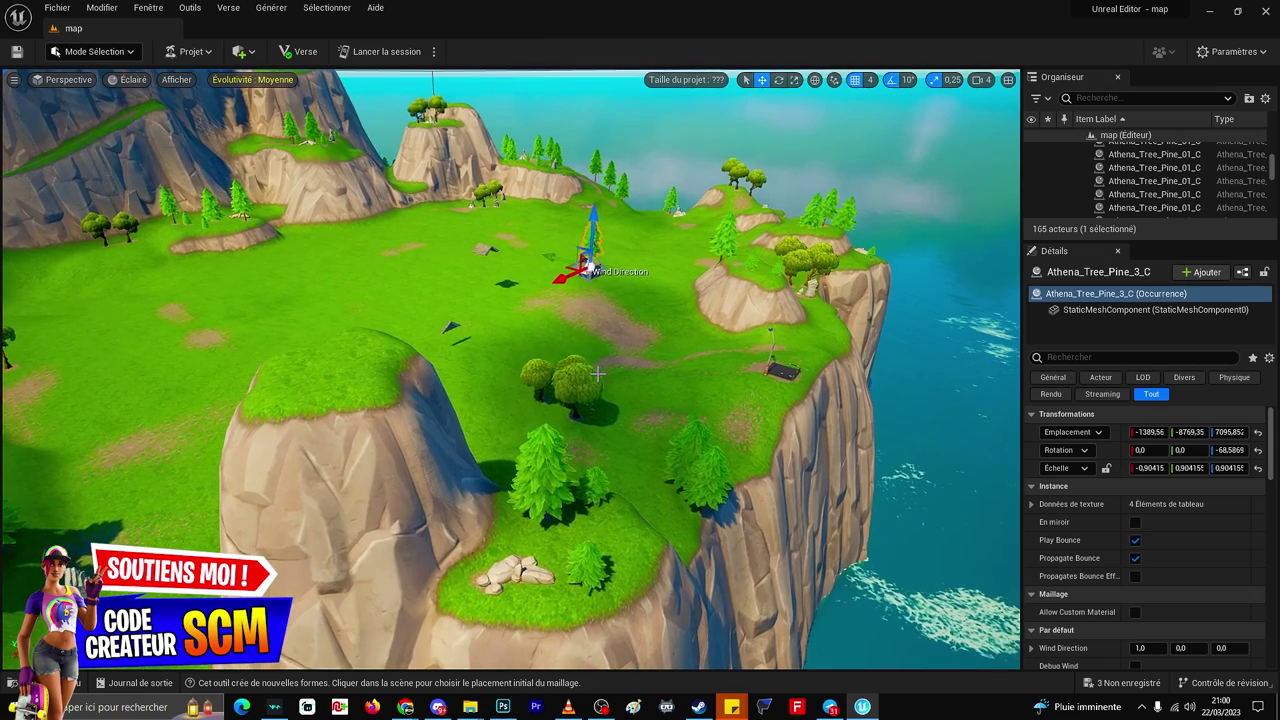
{"action": "left_click_drag", "start_coordinate": [597, 373], "coordinate": [614, 290]}
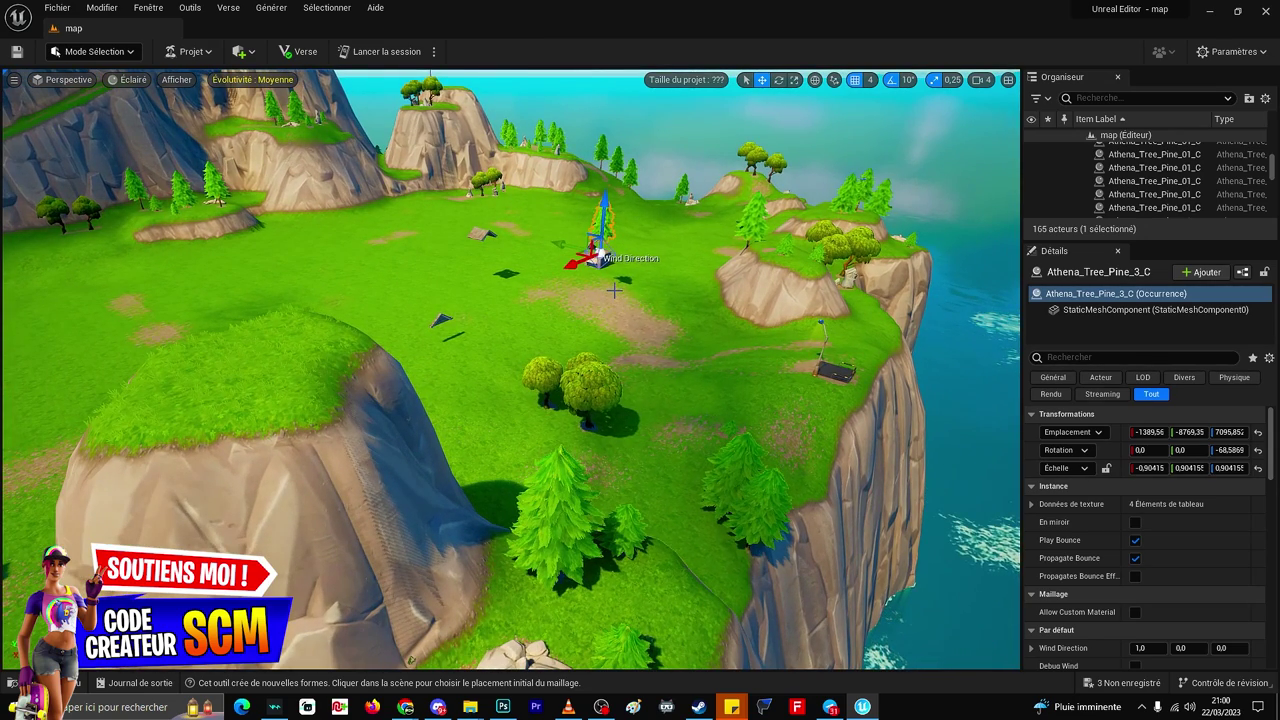
{"action": "left_click_drag", "start_coordinate": [614, 290], "coordinate": [608, 290]}
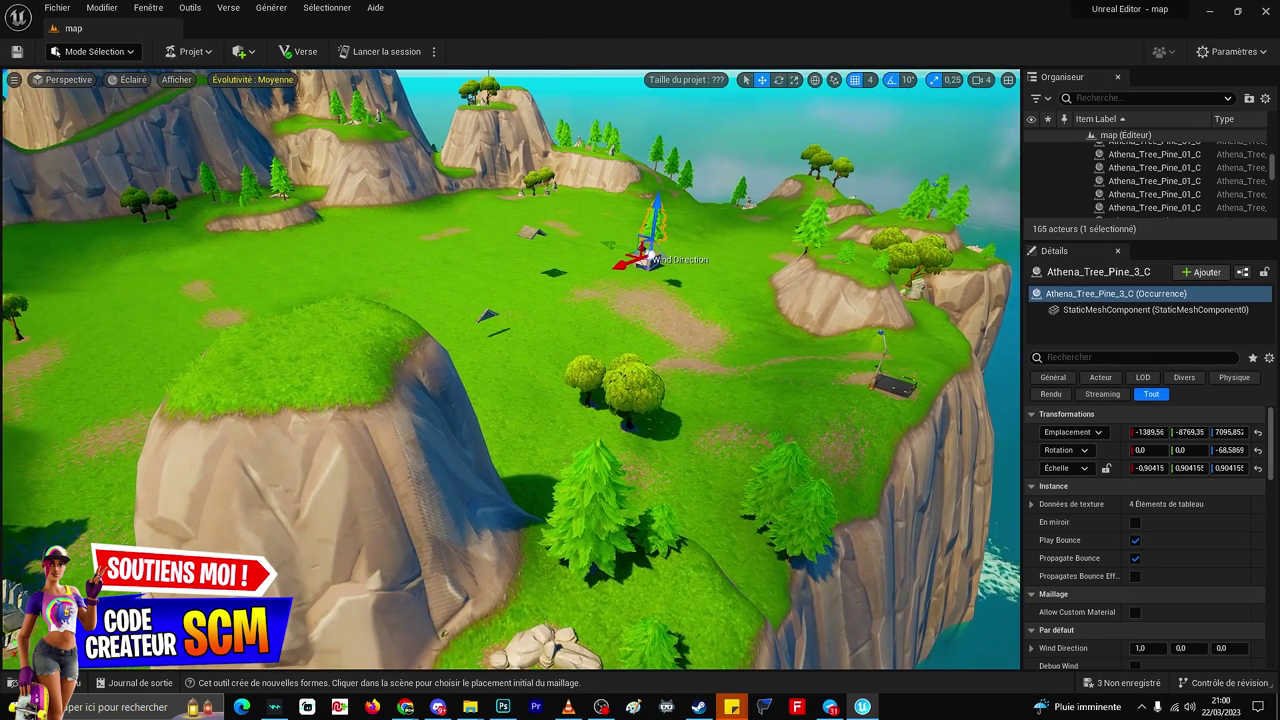